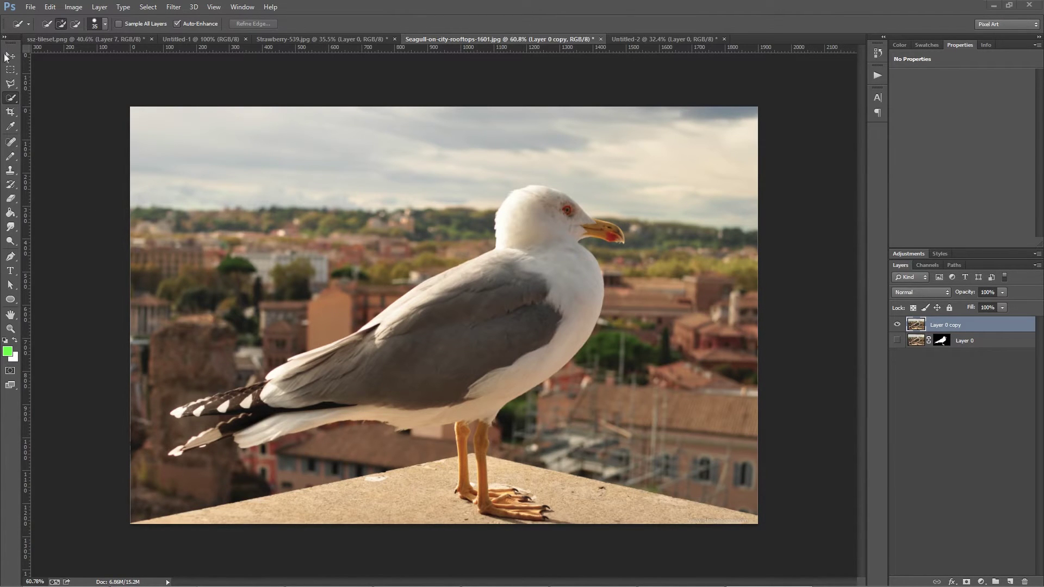
Set the Quick Selection brush to 150 px and select the seagull's grey wing and back.
{"action": "right_click", "coordinate": [11, 102]}
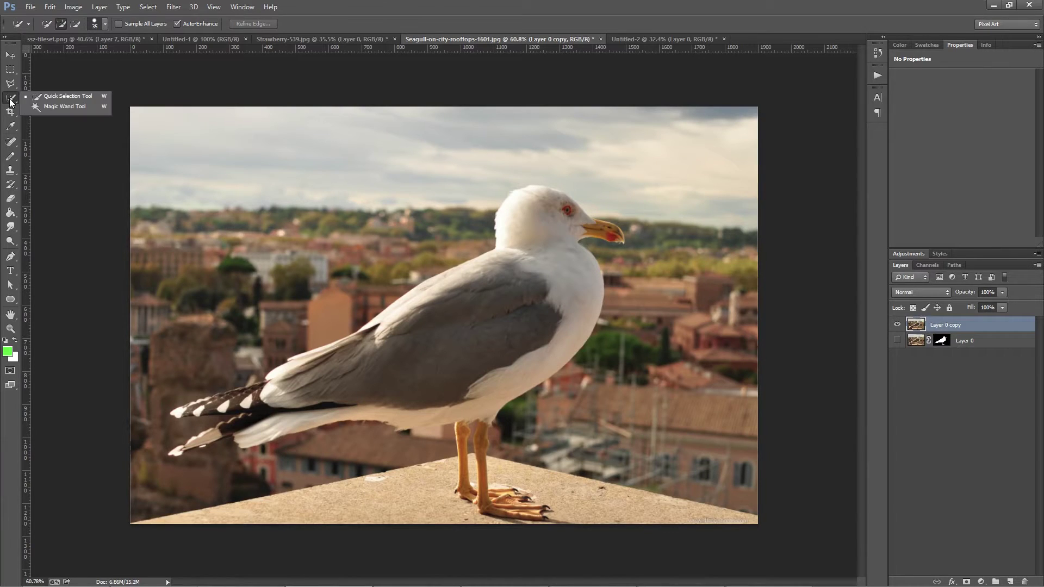
{"action": "left_click", "coordinate": [54, 97]}
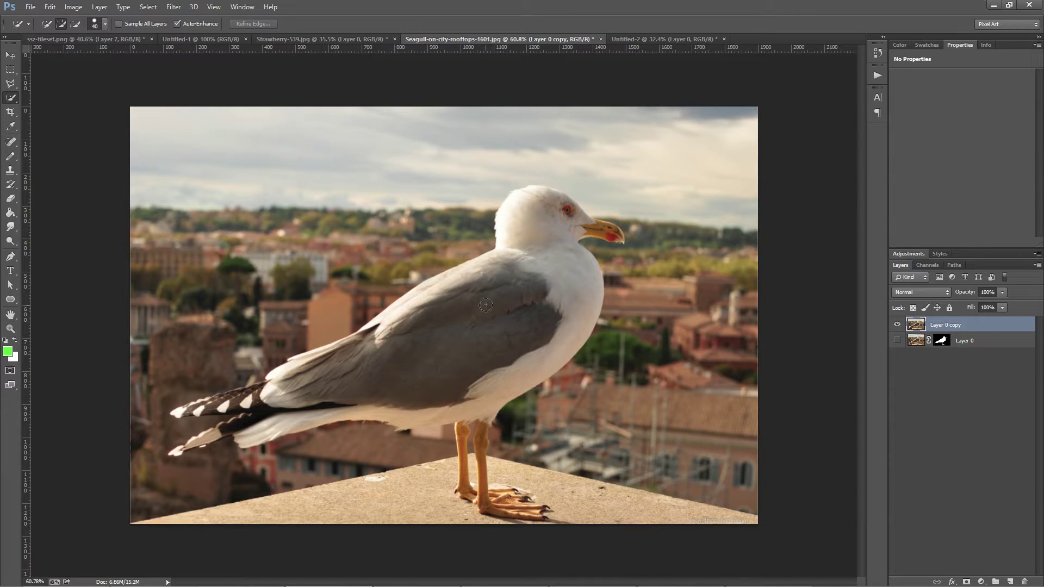
{"action": "key", "text": "bracketright"}
{"action": "key", "text": "bracketright"}
{"action": "key", "text": "bracketright"}
{"action": "key", "text": "bracketright"}
{"action": "key", "text": "bracketright"}
{"action": "key", "text": "bracketright"}
{"action": "key", "text": "bracketright"}
{"action": "key", "text": "bracketright"}
{"action": "key", "text": "bracketright"}
{"action": "key", "text": "bracketright"}
{"action": "key", "text": "bracketright"}
{"action": "key", "text": "bracketleft"}
{"action": "key", "text": "bracketleft"}
{"action": "left_click", "coordinate": [105, 24]}
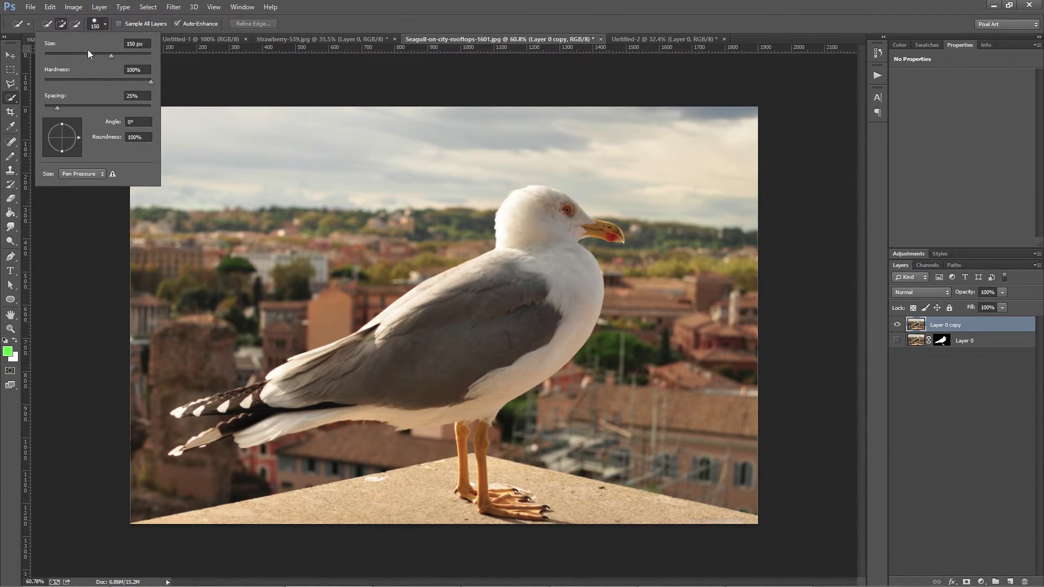
{"action": "left_click", "coordinate": [374, 18]}
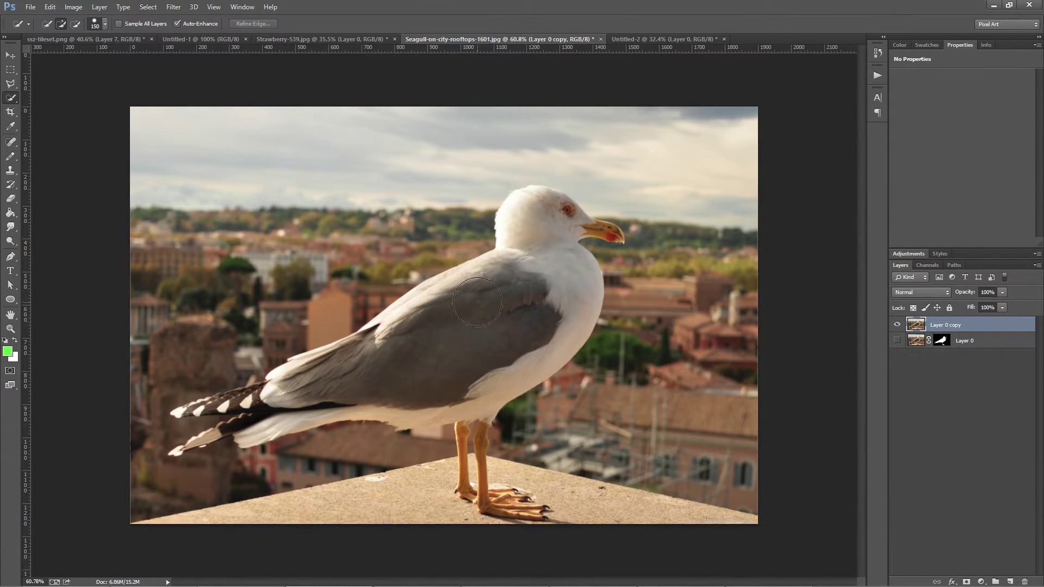
{"action": "left_click_drag", "start_coordinate": [476, 309], "coordinate": [481, 321]}
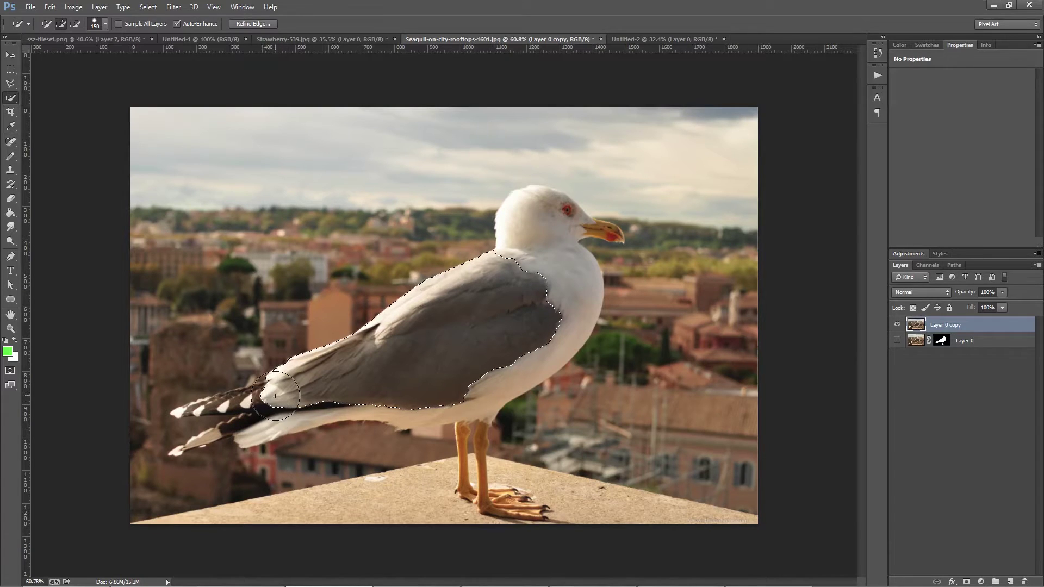
Extend the selection over the chest, neck, head, white tail underside and dark upper tail feathers.
{"action": "mouse_move", "coordinate": [541, 236]}
{"action": "left_mouse_down"}
{"action": "mouse_move", "coordinate": [546, 267]}
{"action": "mouse_move", "coordinate": [560, 250]}
{"action": "mouse_move", "coordinate": [542, 223]}
{"action": "left_mouse_up"}
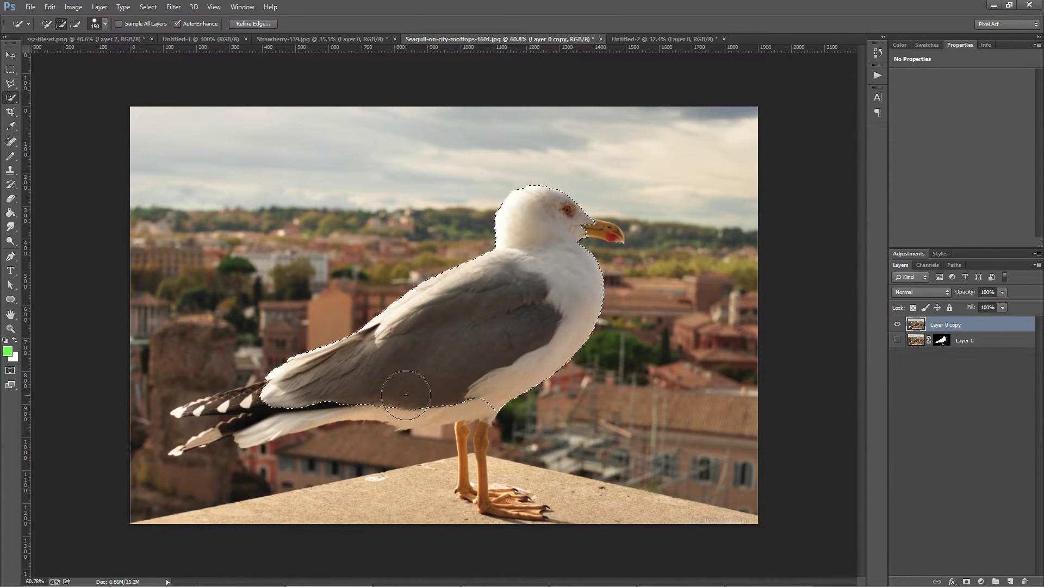
{"action": "left_click", "coordinate": [261, 405]}
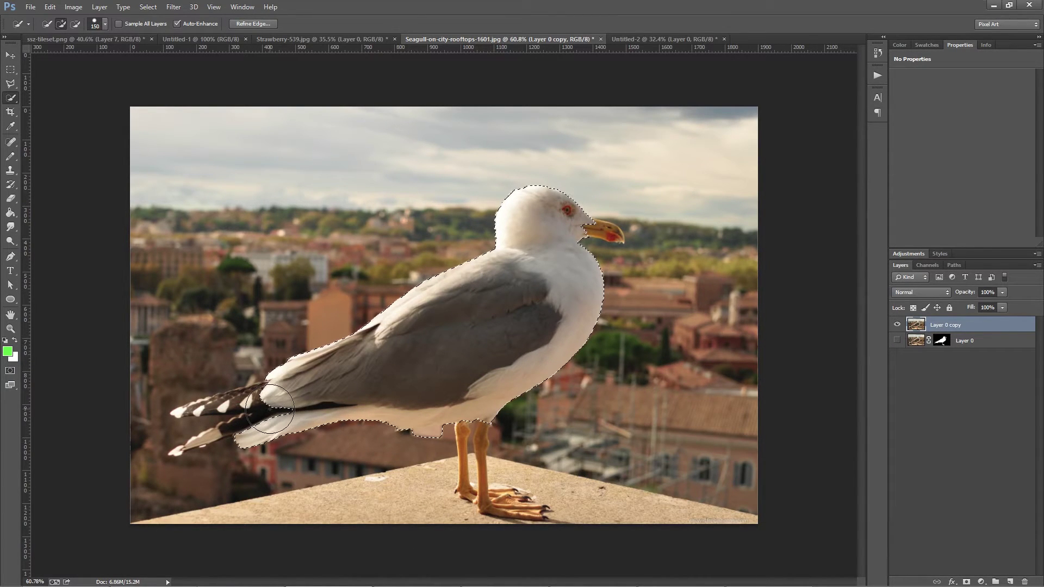
{"action": "left_click", "coordinate": [212, 410]}
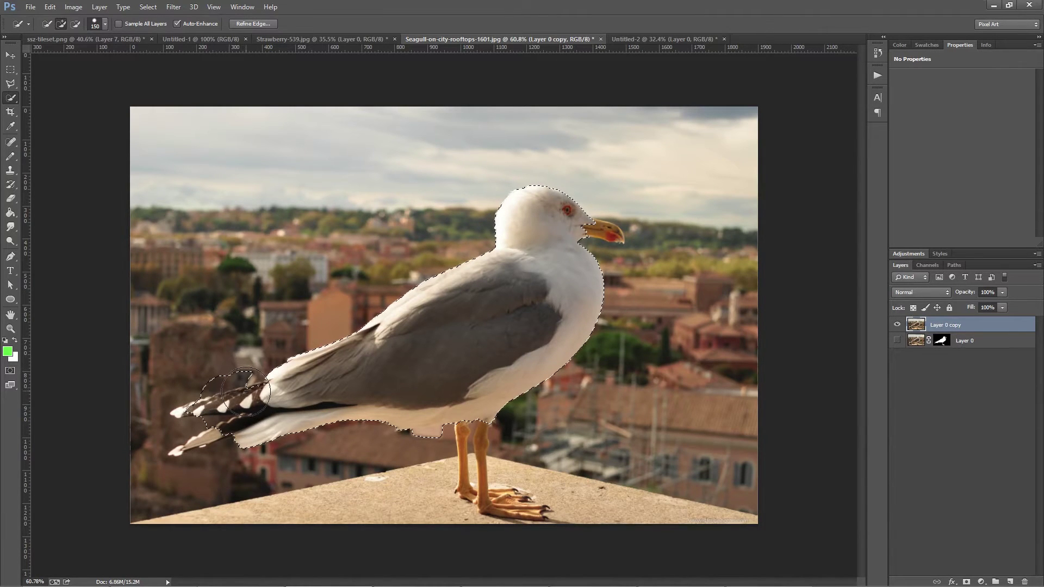
Zoom into the tail feathers and set a 50 px brush in Subtract from selection mode.
{"action": "scroll", "coordinate": [160, 425], "scroll_direction": "up", "scroll_amount": 1}
{"action": "scroll", "coordinate": [161, 426], "scroll_direction": "up", "scroll_amount": 4}
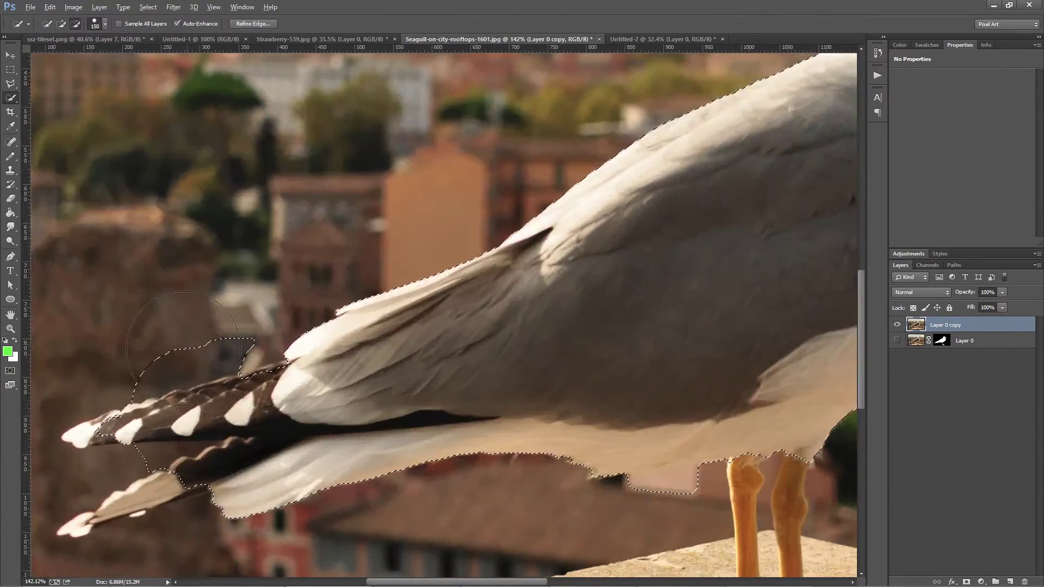
{"action": "left_click_drag", "start_coordinate": [234, 427], "coordinate": [487, 364]}
{"action": "scroll", "coordinate": [437, 367], "scroll_direction": "up", "scroll_amount": 4}
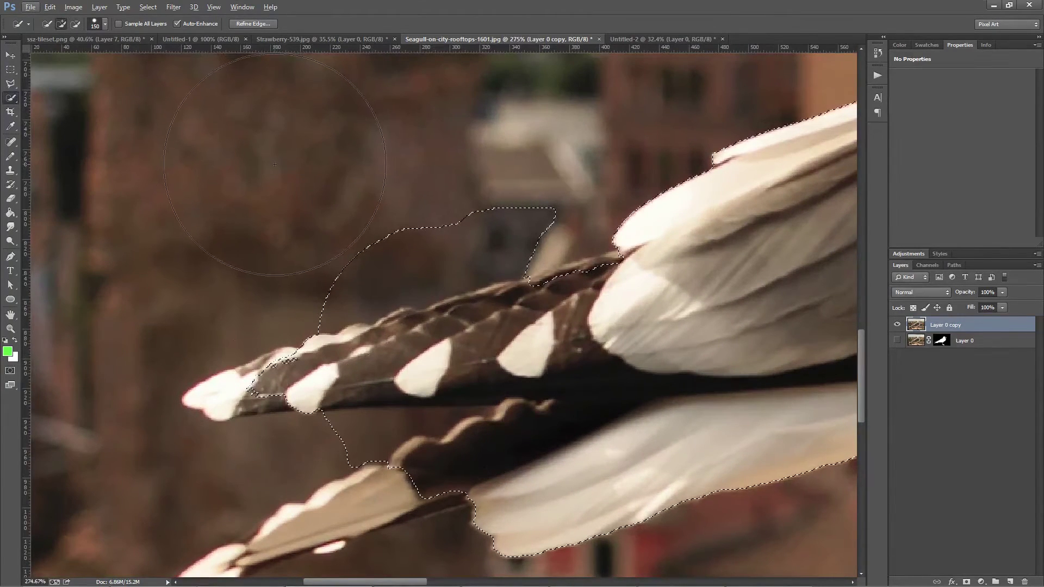
{"action": "key", "text": "alt"}
{"action": "key", "text": "bracketleft"}
{"action": "key", "text": "bracketleft"}
{"action": "key", "text": "bracketleft"}
{"action": "key", "text": "bracketleft"}
{"action": "key", "text": "bracketleft"}
{"action": "key", "text": "bracketleft"}
{"action": "key", "text": "bracketleft"}
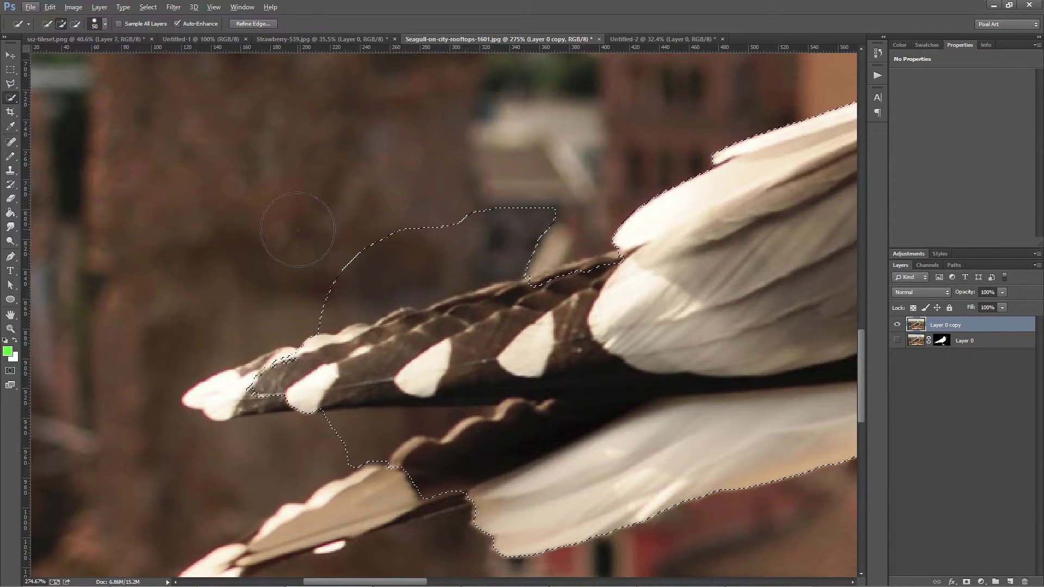
{"action": "key", "text": "alt"}
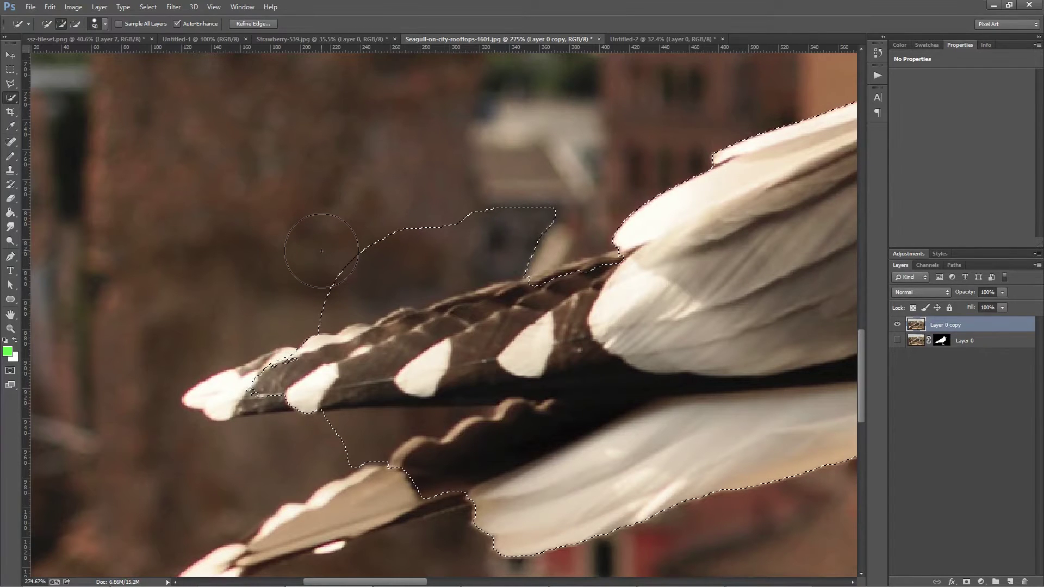
{"action": "left_click", "coordinate": [75, 24]}
Remove the background between the tail feathers from the selection, tidying the feather-group edge.
{"action": "mouse_move", "coordinate": [344, 280]}
{"action": "left_mouse_down"}
{"action": "mouse_move", "coordinate": [385, 253]}
{"action": "mouse_move", "coordinate": [375, 243]}
{"action": "mouse_move", "coordinate": [445, 245]}
{"action": "mouse_move", "coordinate": [396, 245]}
{"action": "mouse_move", "coordinate": [427, 263]}
{"action": "mouse_move", "coordinate": [359, 262]}
{"action": "mouse_move", "coordinate": [351, 290]}
{"action": "mouse_move", "coordinate": [356, 275]}
{"action": "mouse_move", "coordinate": [332, 292]}
{"action": "mouse_move", "coordinate": [443, 232]}
{"action": "mouse_move", "coordinate": [461, 265]}
{"action": "mouse_move", "coordinate": [517, 235]}
{"action": "mouse_move", "coordinate": [469, 266]}
{"action": "mouse_move", "coordinate": [403, 263]}
{"action": "mouse_move", "coordinate": [367, 279]}
{"action": "left_mouse_up"}
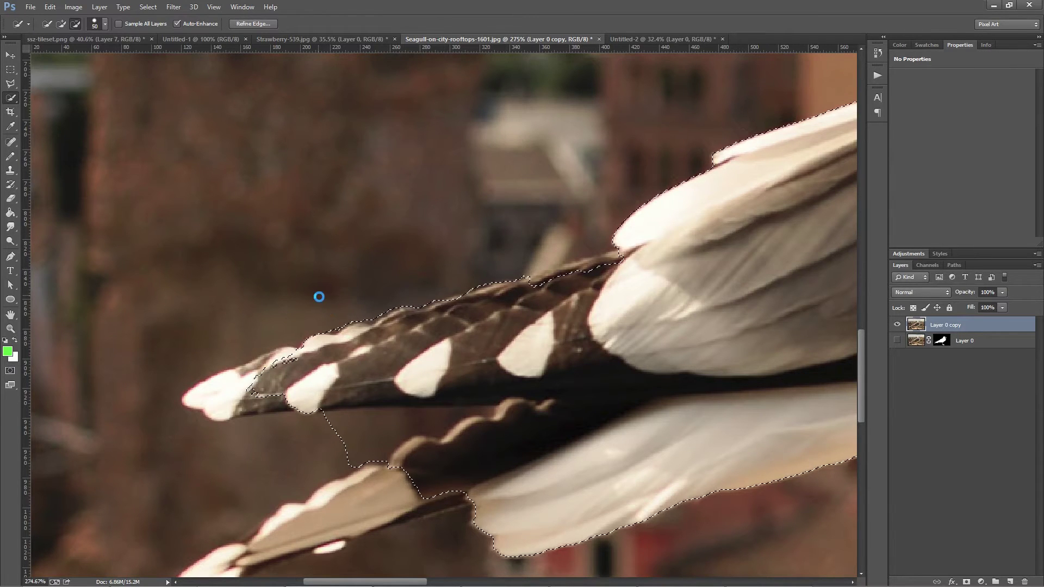
{"action": "scroll", "coordinate": [318, 295], "scroll_direction": "down", "scroll_amount": 3}
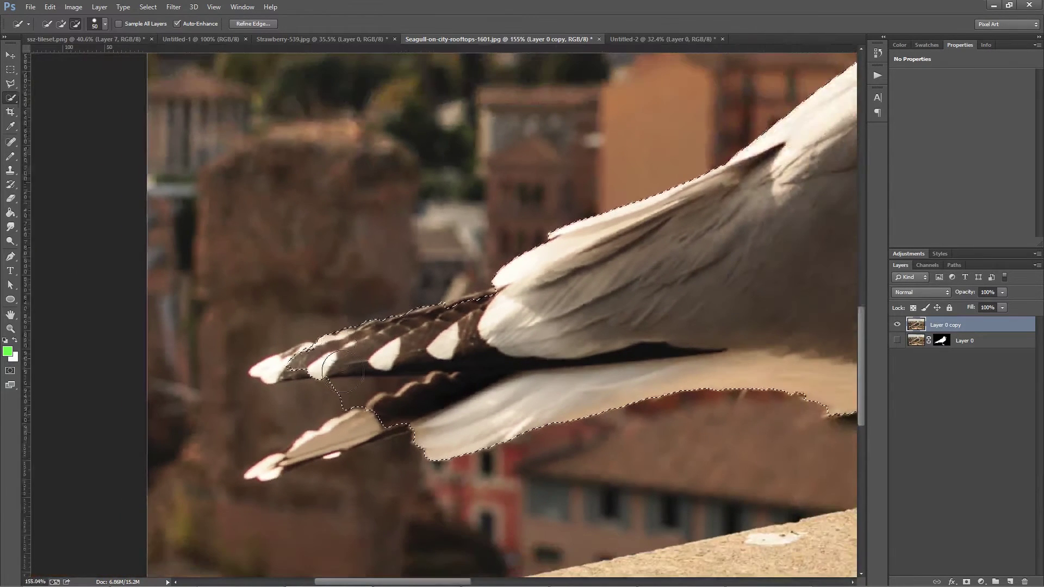
{"action": "left_click", "coordinate": [341, 405]}
{"action": "scroll", "coordinate": [354, 399], "scroll_direction": "down", "scroll_amount": 2}
Add the legs and feet from the Layer 0 mask to the selection, then switch to Untitled-2.
{"action": "scroll", "coordinate": [355, 400], "scroll_direction": "down", "scroll_amount": 3}
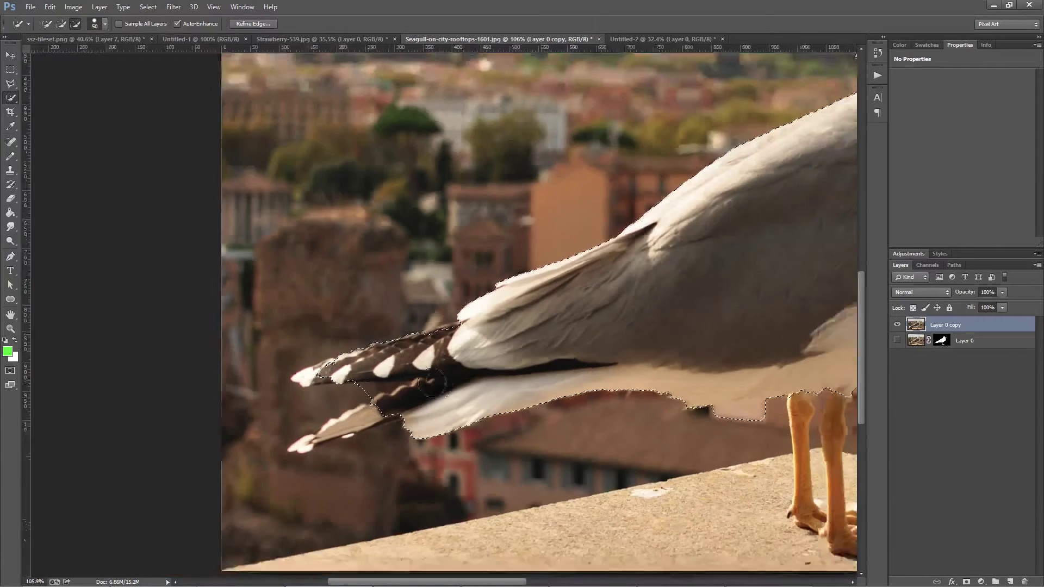
{"action": "left_click", "coordinate": [941, 343], "text": "ctrl"}
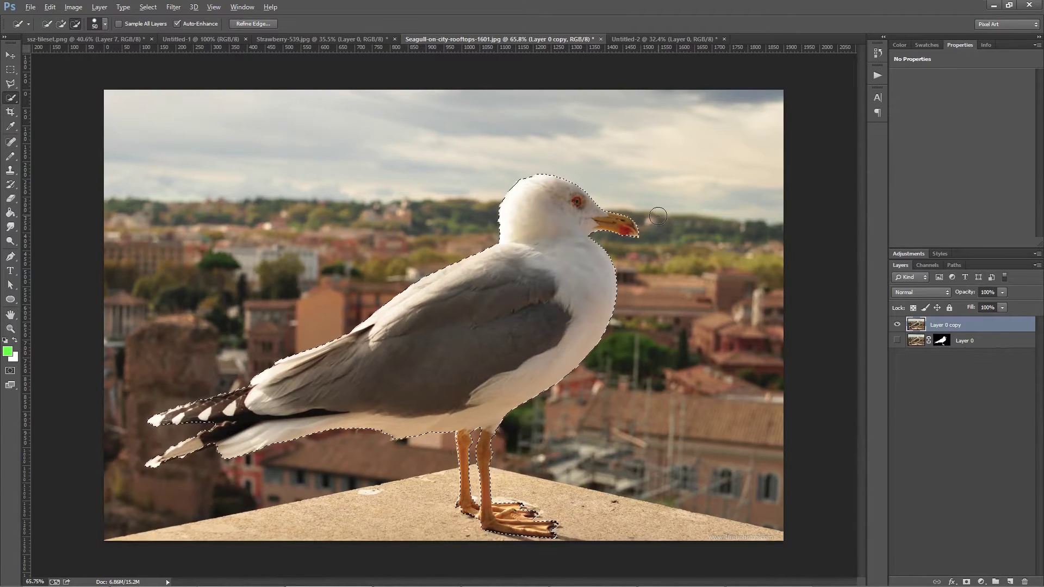
{"action": "key", "text": "alt"}
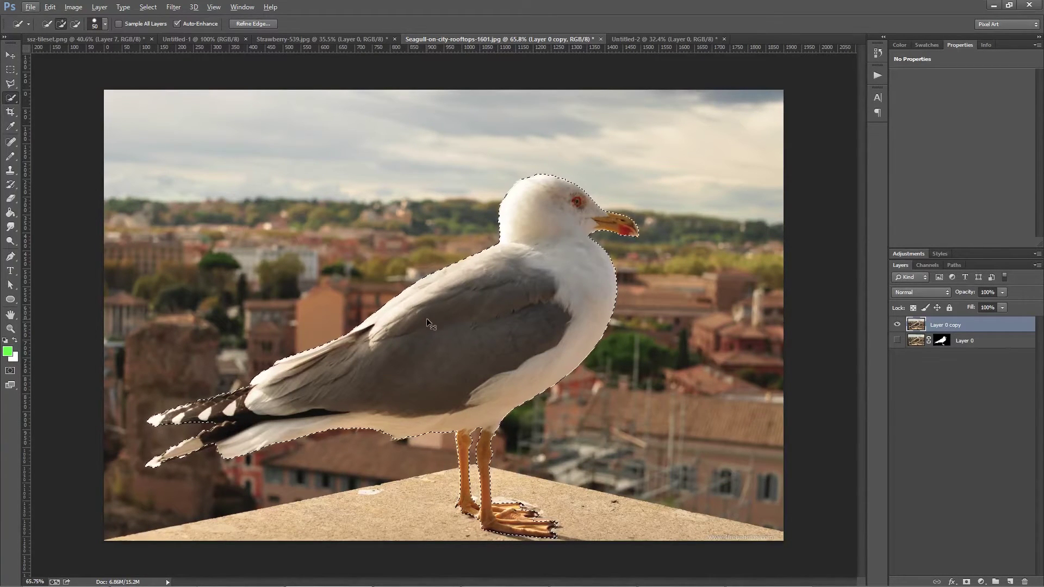
{"action": "left_click", "coordinate": [563, 306]}
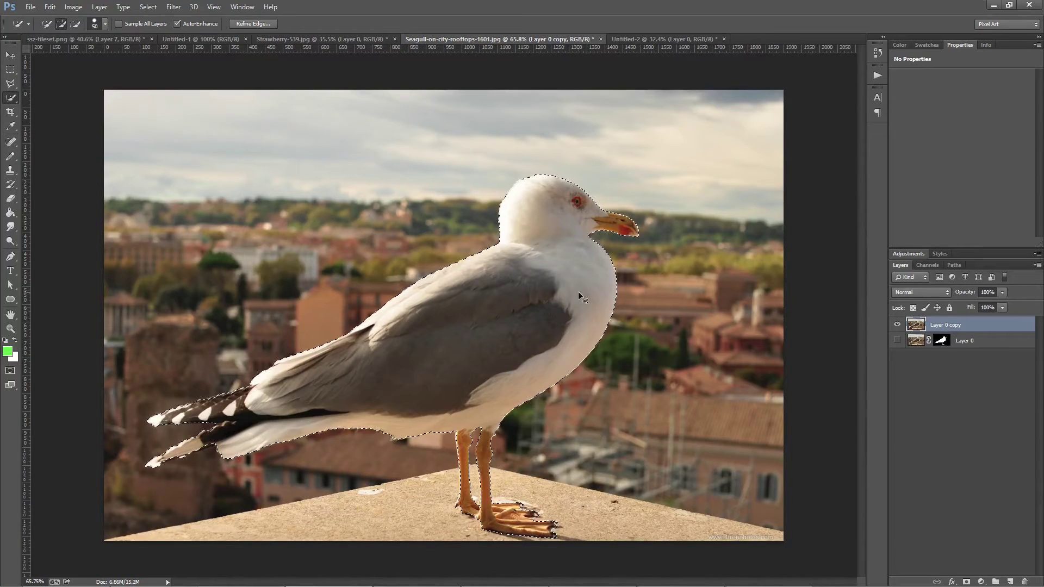
{"action": "left_click", "coordinate": [631, 39]}
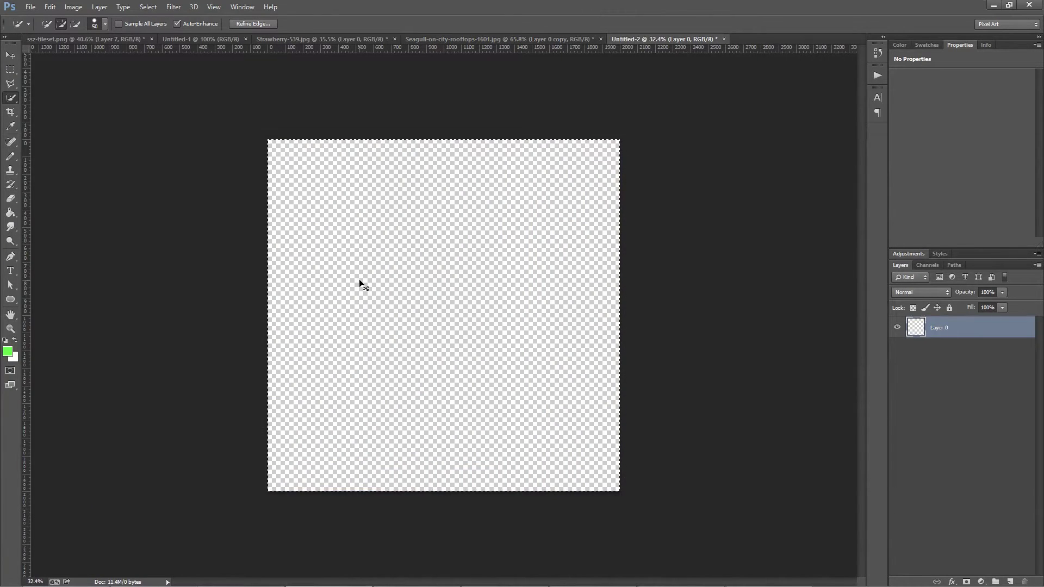
Paste the cut-out seagull into Untitled-2 and place a new empty layer beneath it.
{"action": "key", "text": "ctrl+v"}
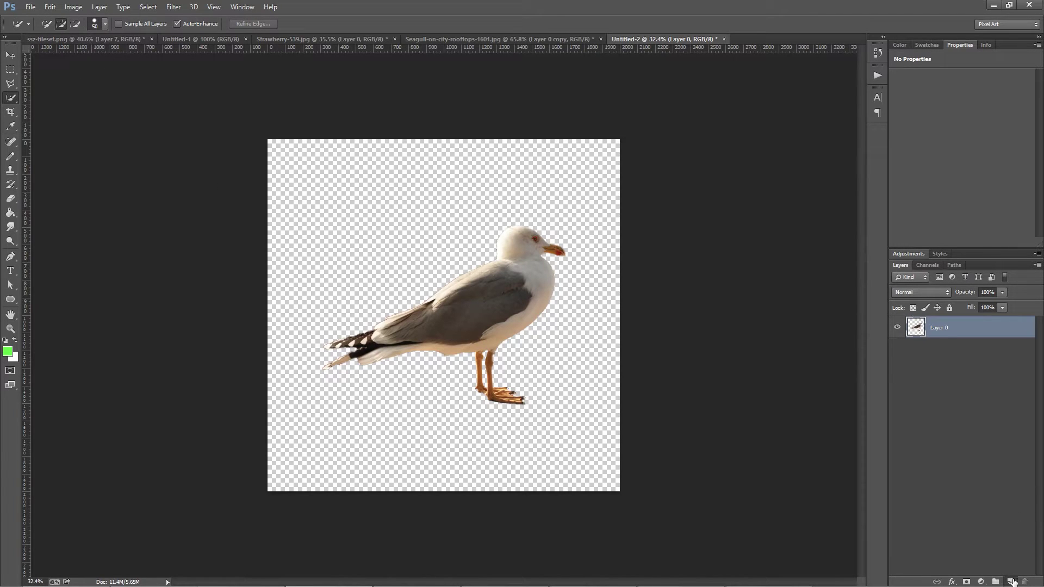
{"action": "left_click", "coordinate": [1011, 582]}
{"action": "left_click_drag", "start_coordinate": [939, 328], "coordinate": [937, 356]}
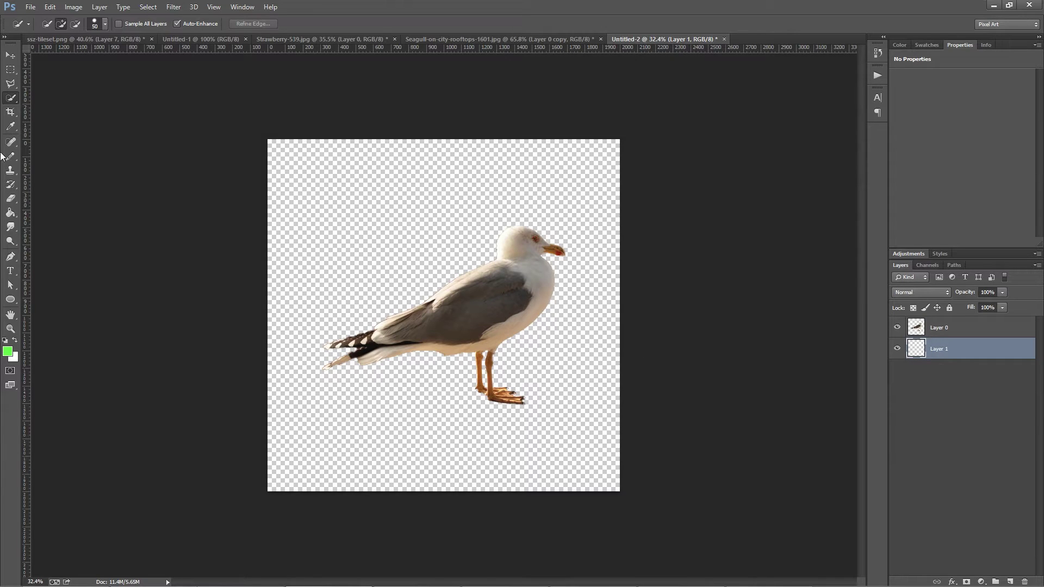
Fill the new bottom layer with bright green using the Paint Bucket.
{"action": "left_click", "coordinate": [11, 214]}
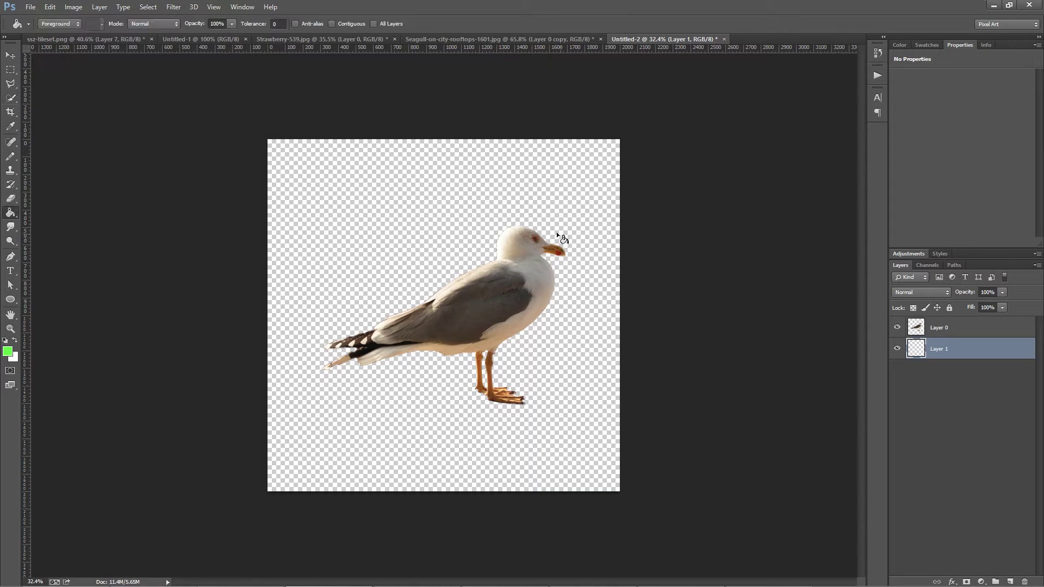
{"action": "left_click", "coordinate": [420, 179]}
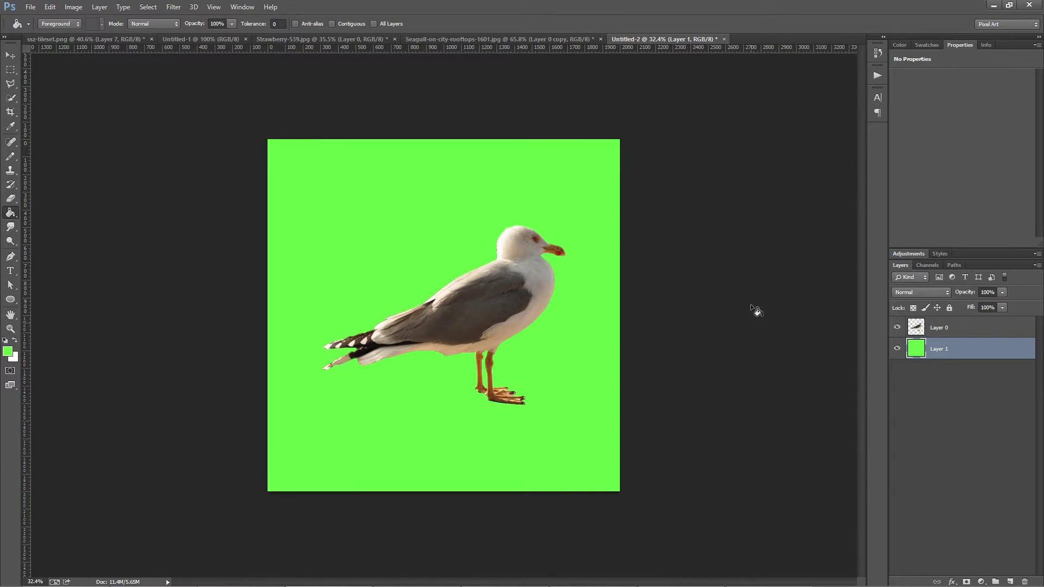
{"action": "left_click", "coordinate": [10, 70]}
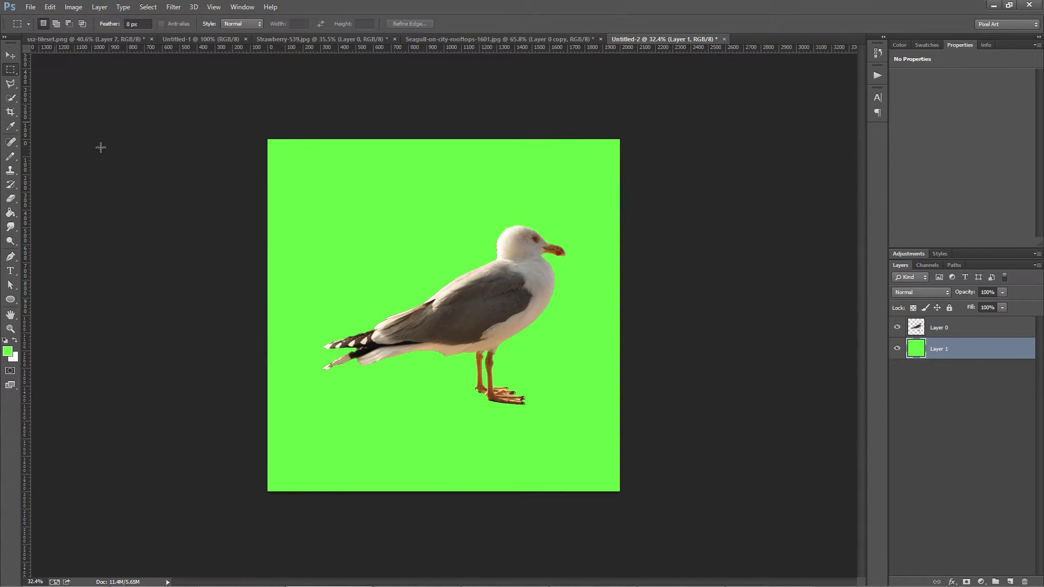
{"action": "left_click", "coordinate": [73, 7]}
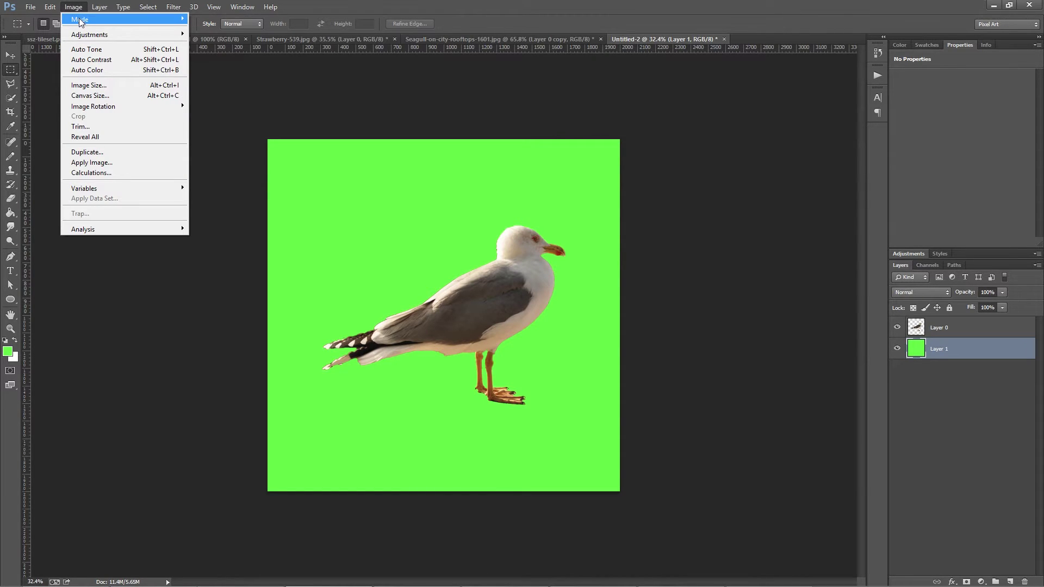
Start converting to Indexed Color mode, agreeing to merge the layers.
{"action": "mouse_move", "coordinate": [96, 20]}
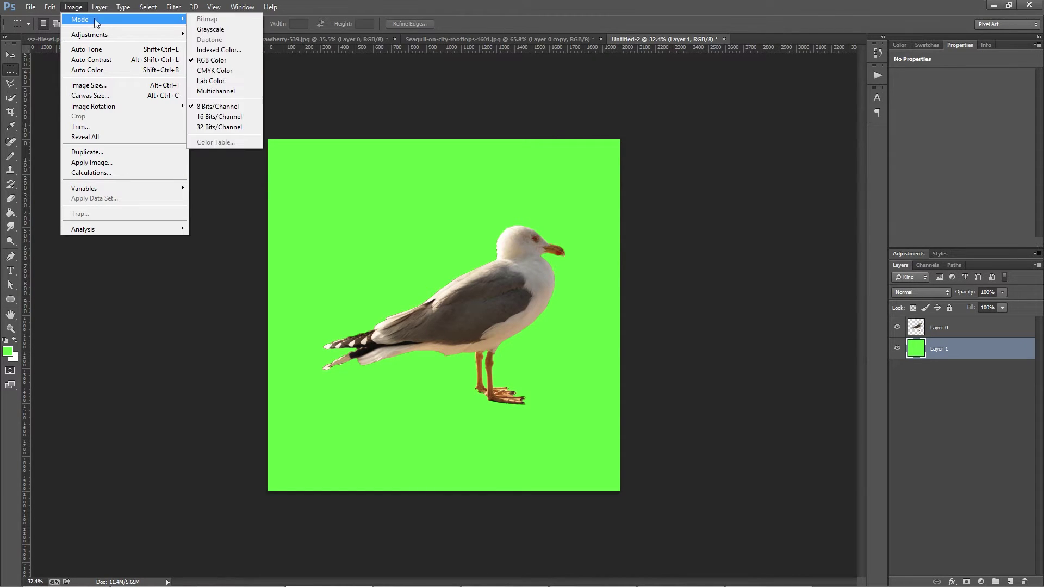
{"action": "left_click", "coordinate": [231, 49]}
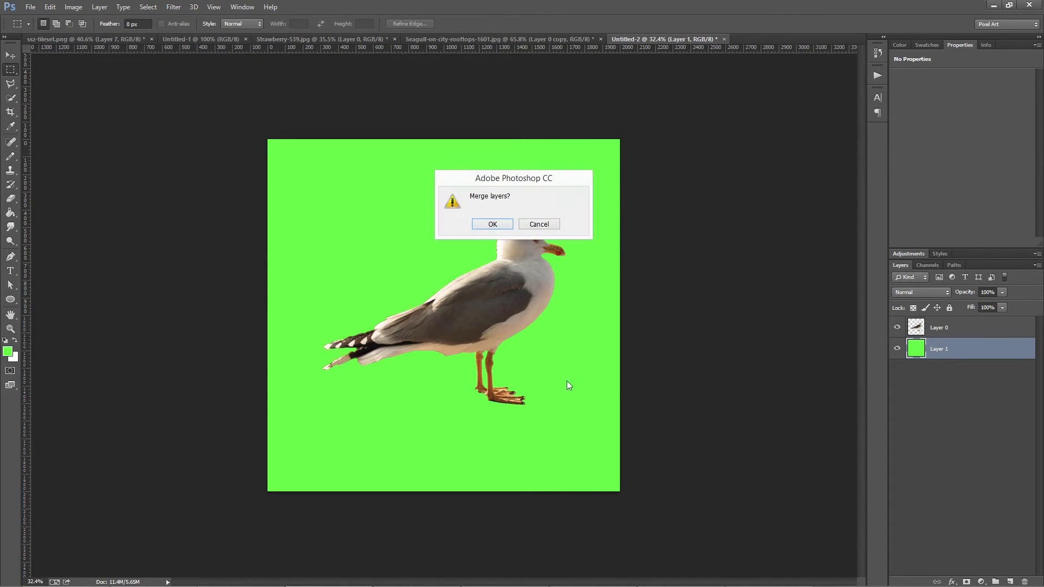
{"action": "left_click", "coordinate": [490, 224]}
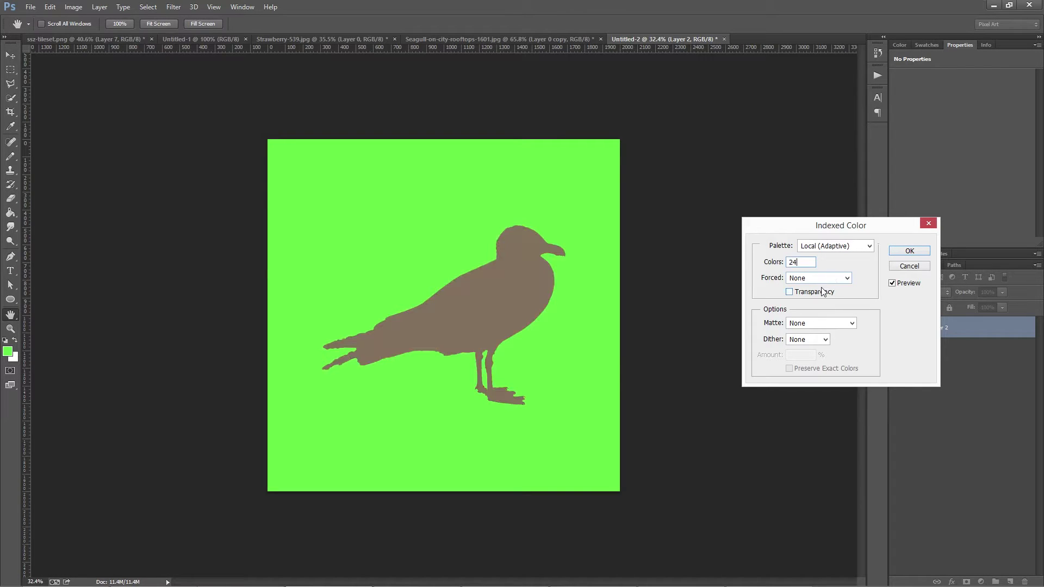
Set the Indexed Color palette to 8 colours and zoom in to inspect the preview.
{"action": "type", "text": "4"}
{"action": "key", "text": "ctrl+a"}
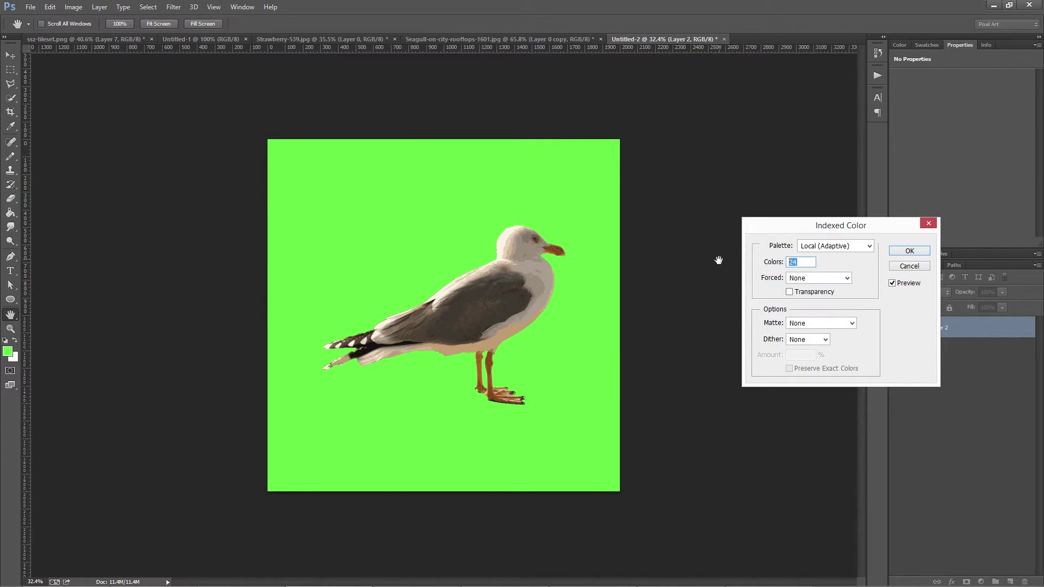
{"action": "type", "text": "1"}
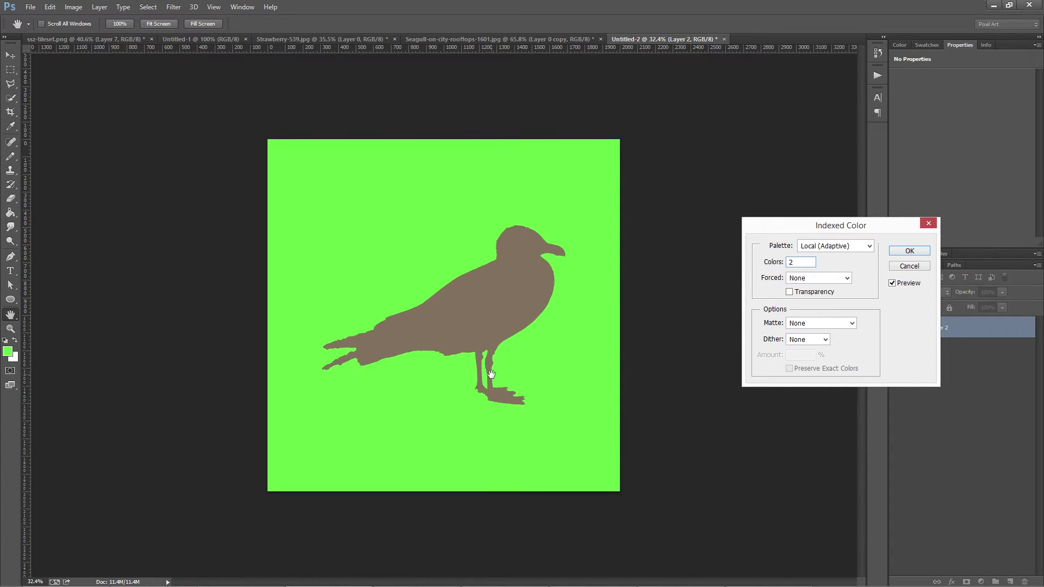
{"action": "key", "text": "BackSpace"}
{"action": "type", "text": "2"}
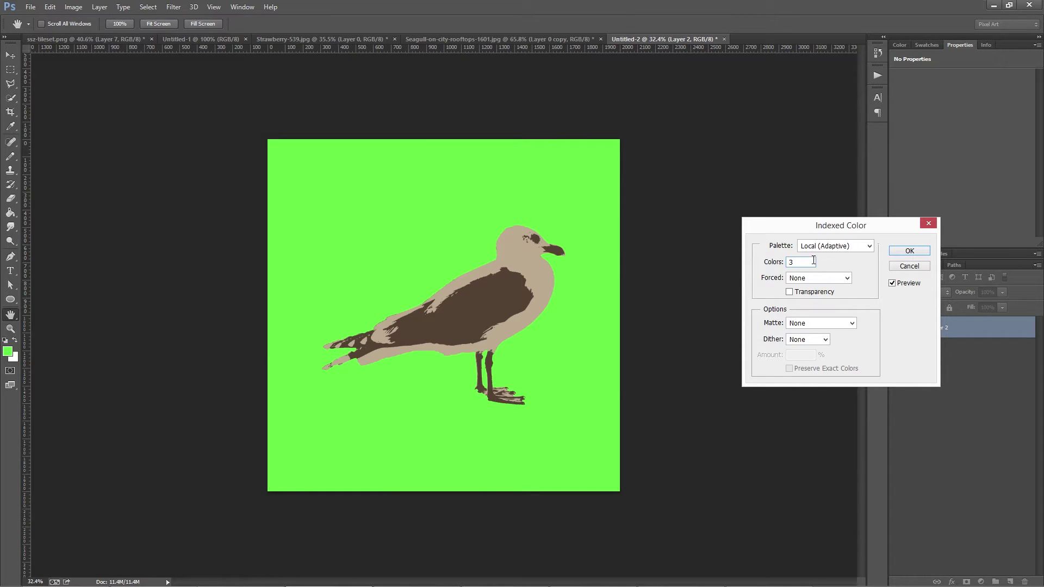
{"action": "type", "text": "4"}
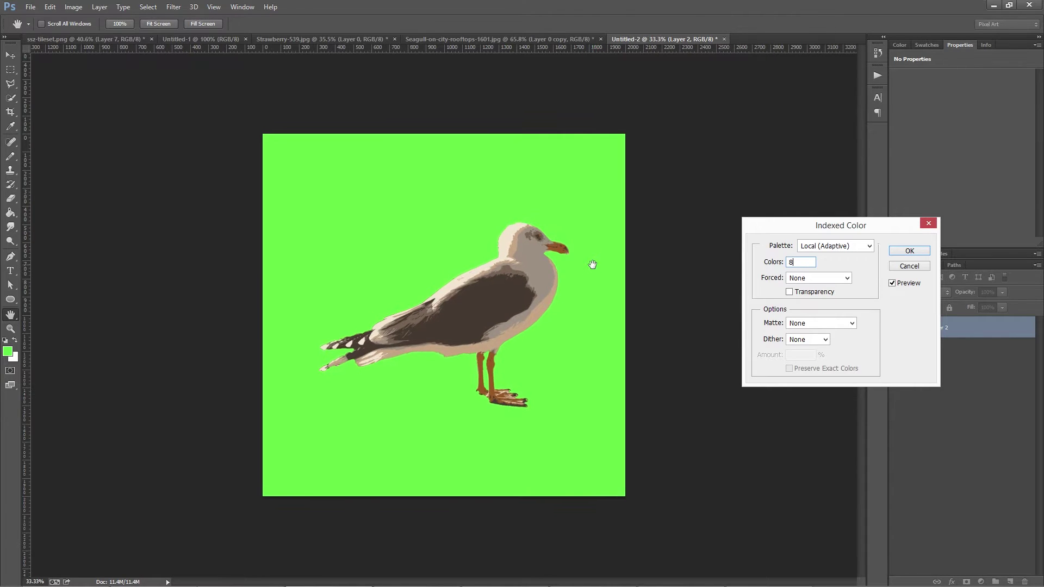
{"action": "key", "text": "ctrl+plus"}
{"action": "key", "text": "ctrl+plus"}
{"action": "key", "text": "ctrl+plus"}
{"action": "key", "text": "ctrl+plus"}
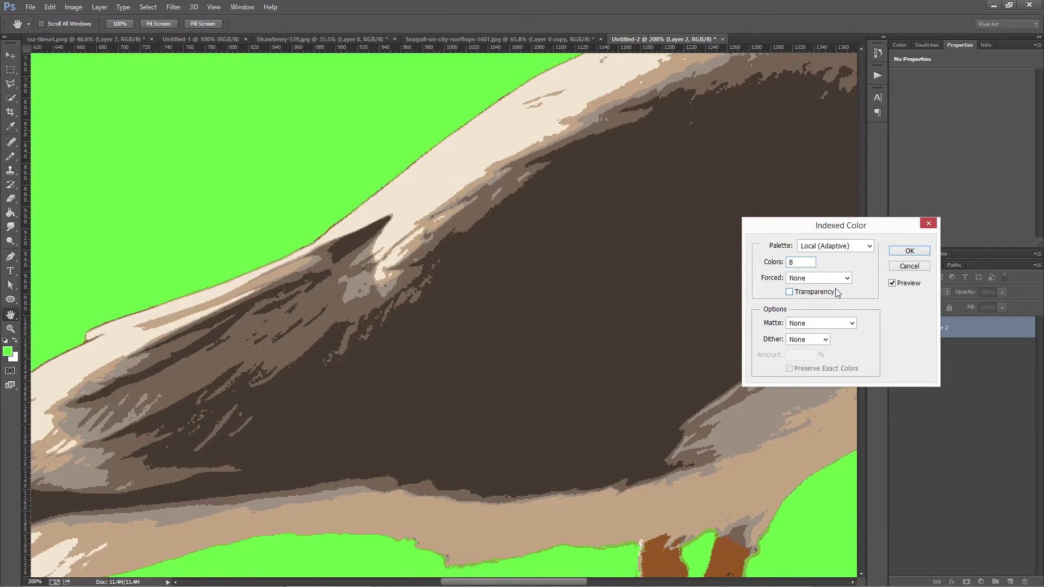
{"action": "left_click", "coordinate": [825, 340]}
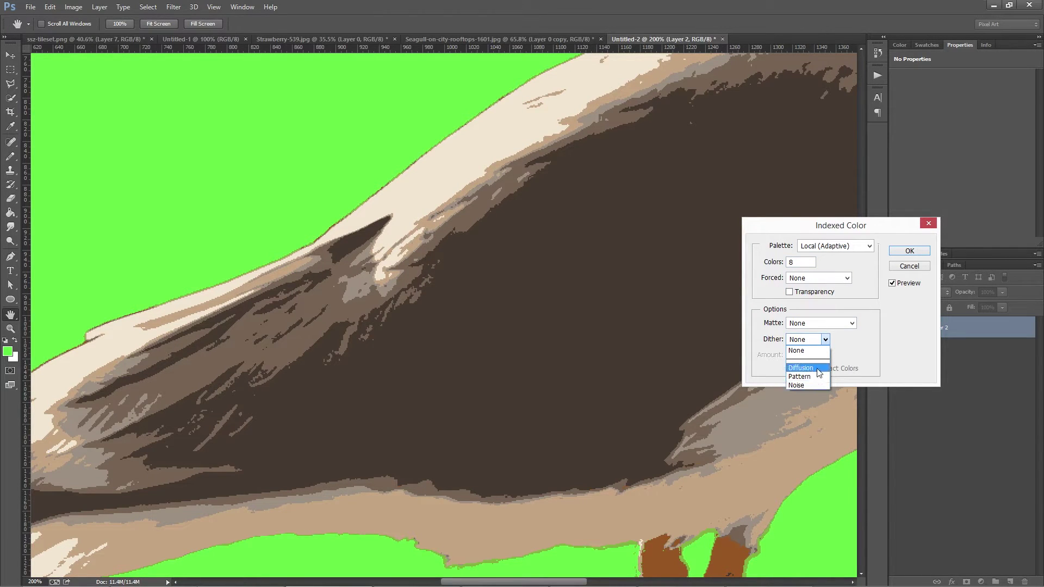
{"action": "left_click", "coordinate": [817, 369]}
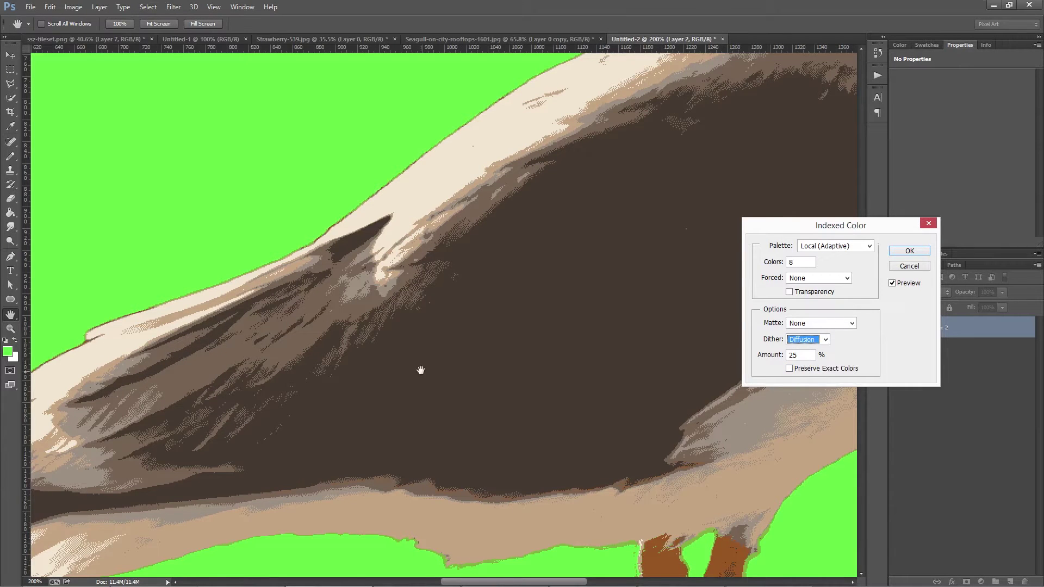
{"action": "left_click", "coordinate": [391, 265], "text": "ctrl"}
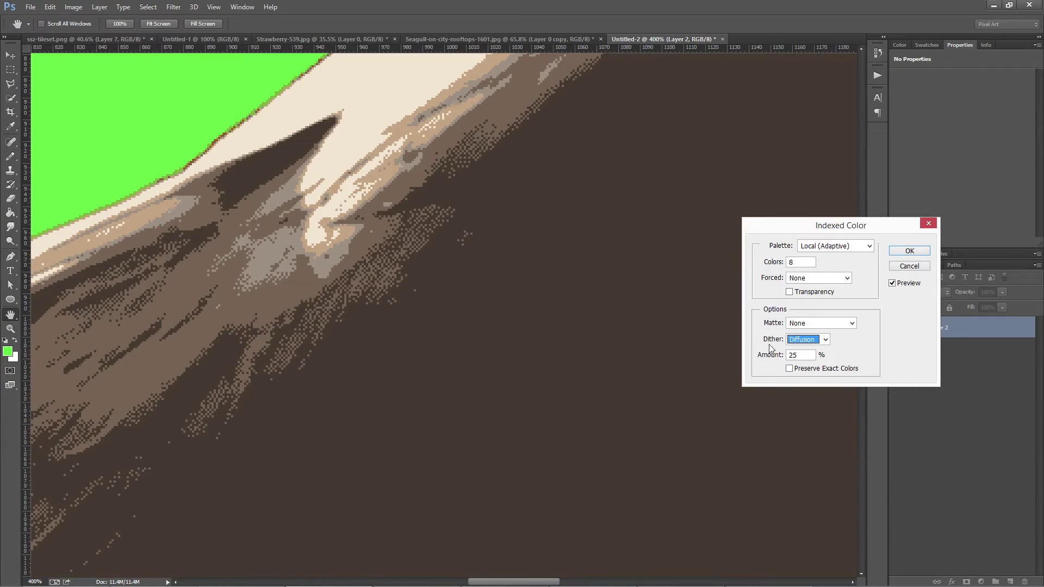
{"action": "double_click", "coordinate": [799, 355]}
{"action": "type", "text": "50"}
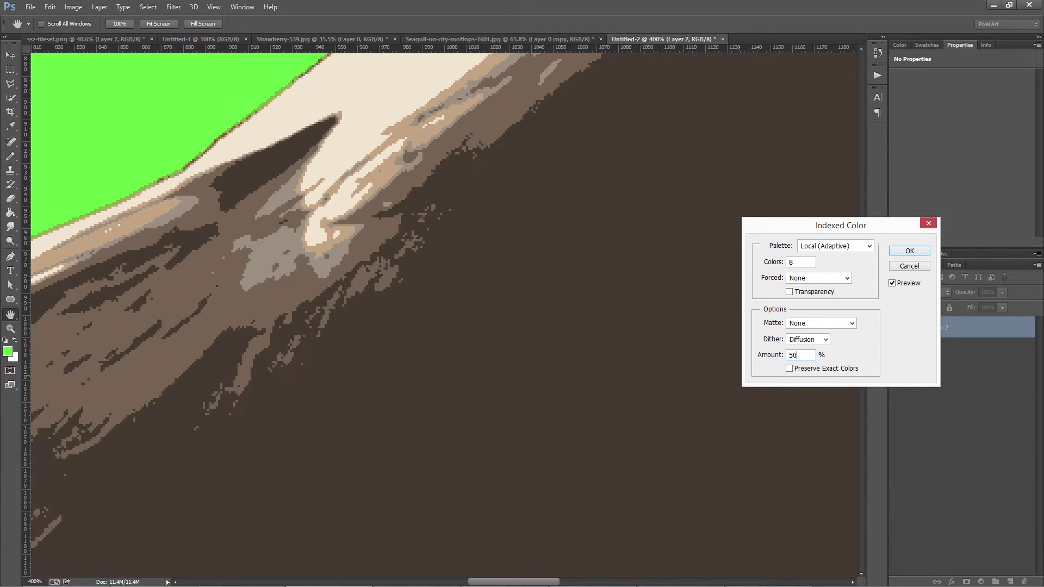
{"action": "double_click", "coordinate": [810, 354]}
{"action": "type", "text": "1"}
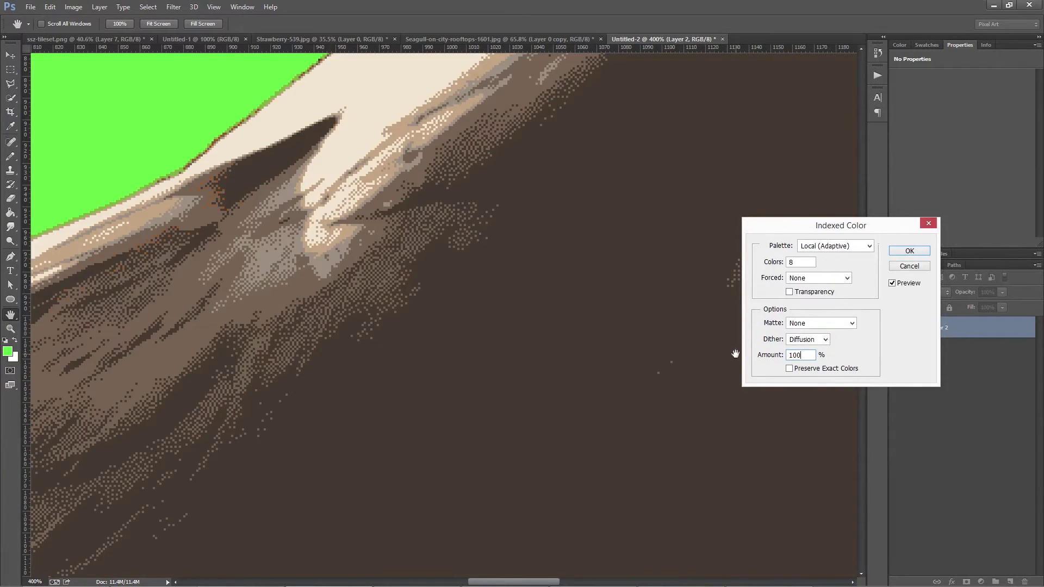
{"action": "type", "text": "00"}
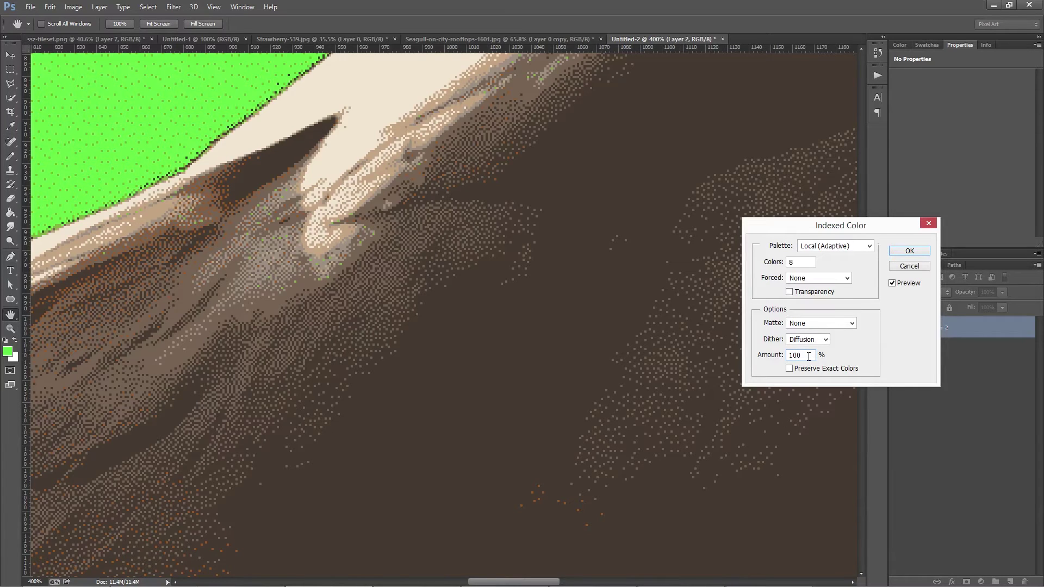
{"action": "double_click", "coordinate": [809, 356]}
{"action": "left_click", "coordinate": [811, 337]}
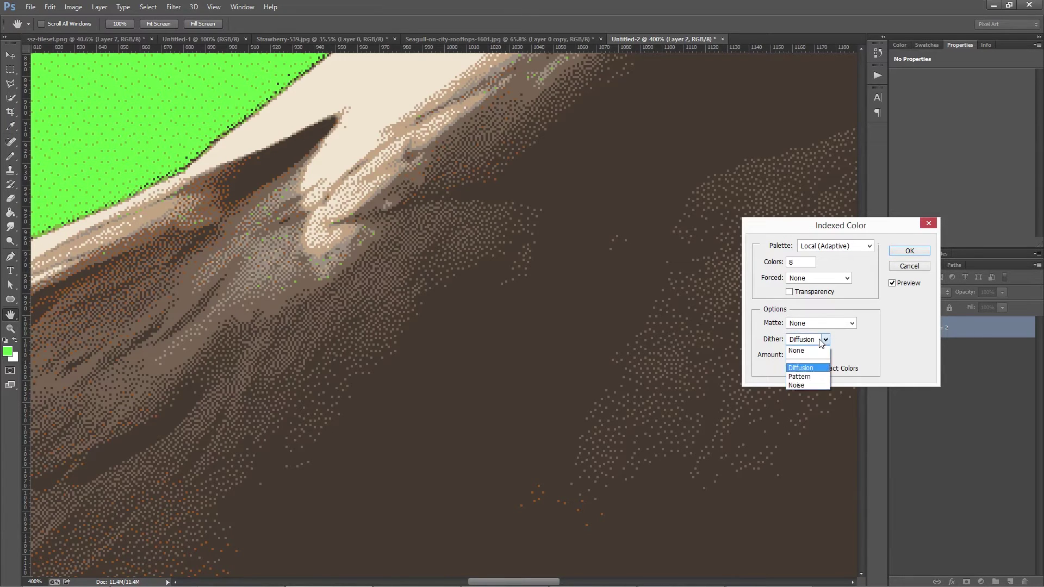
{"action": "left_click", "coordinate": [808, 377]}
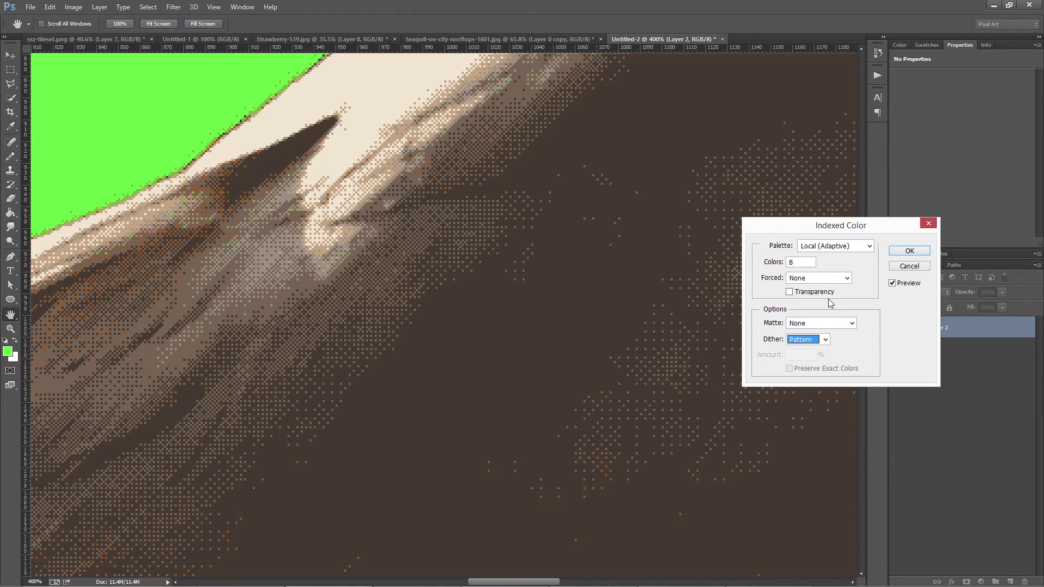
{"action": "left_click", "coordinate": [820, 340]}
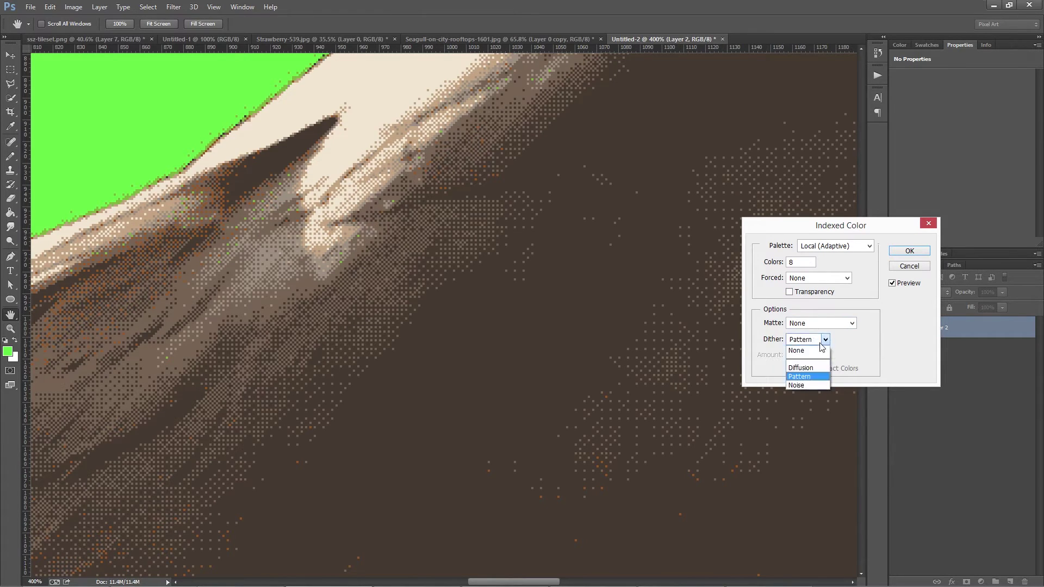
{"action": "left_click", "coordinate": [813, 385]}
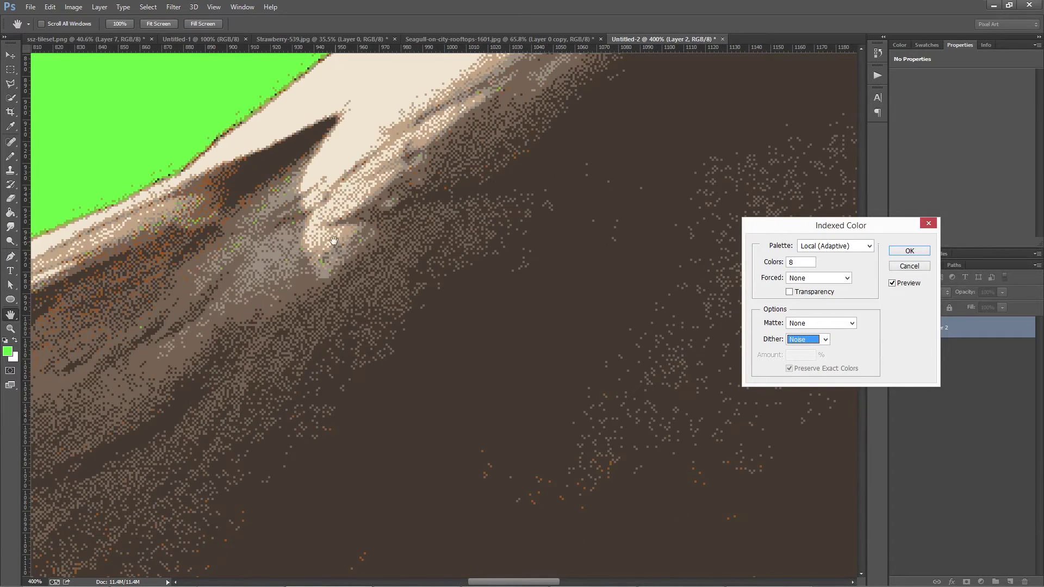
{"action": "left_click", "coordinate": [824, 340]}
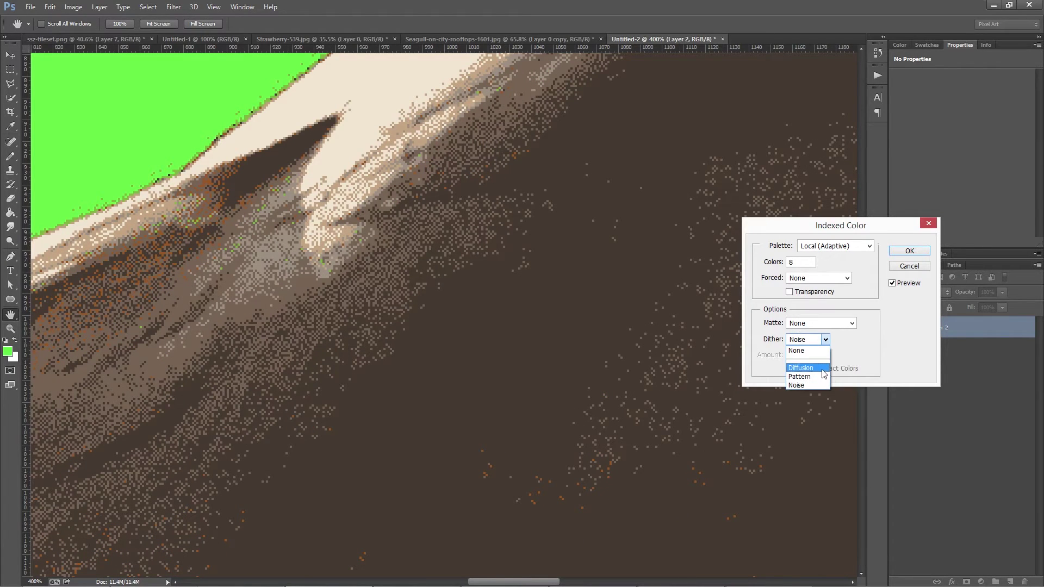
{"action": "left_click", "coordinate": [819, 351]}
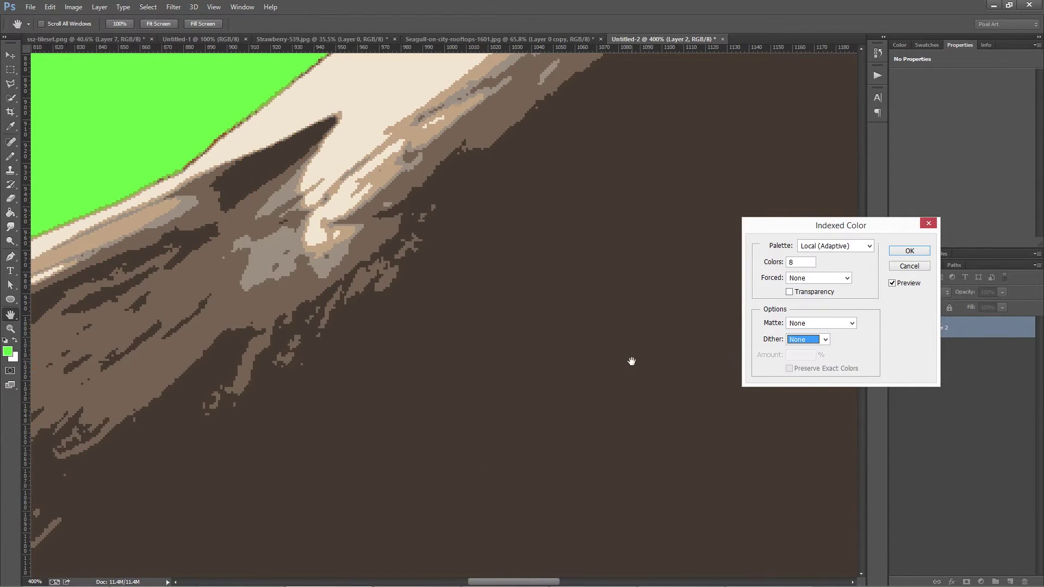
{"action": "key", "text": "ctrl+minus"}
{"action": "key", "text": "ctrl+minus"}
{"action": "key", "text": "ctrl+minus"}
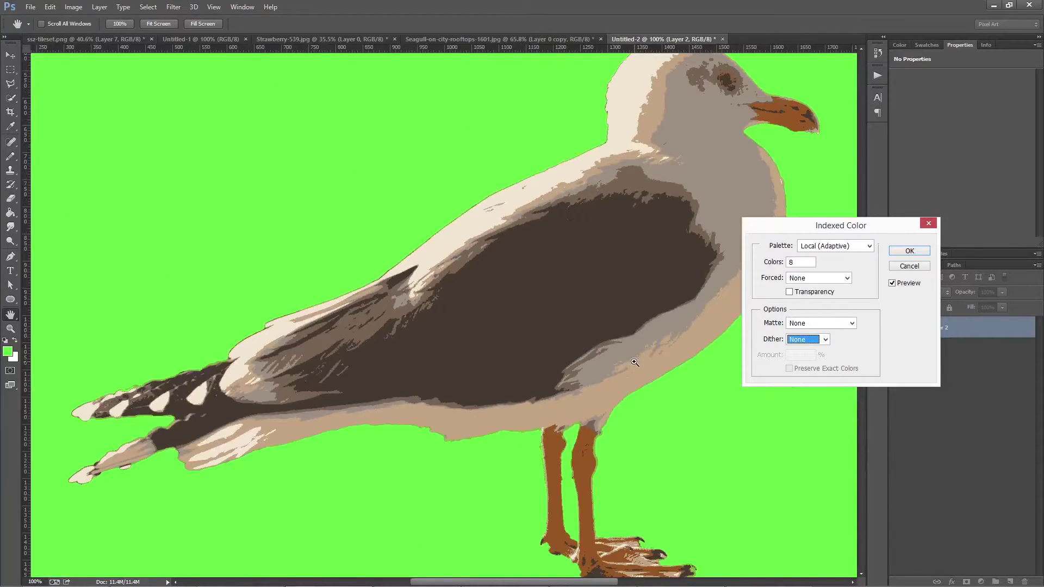
{"action": "key", "text": "ctrl+minus"}
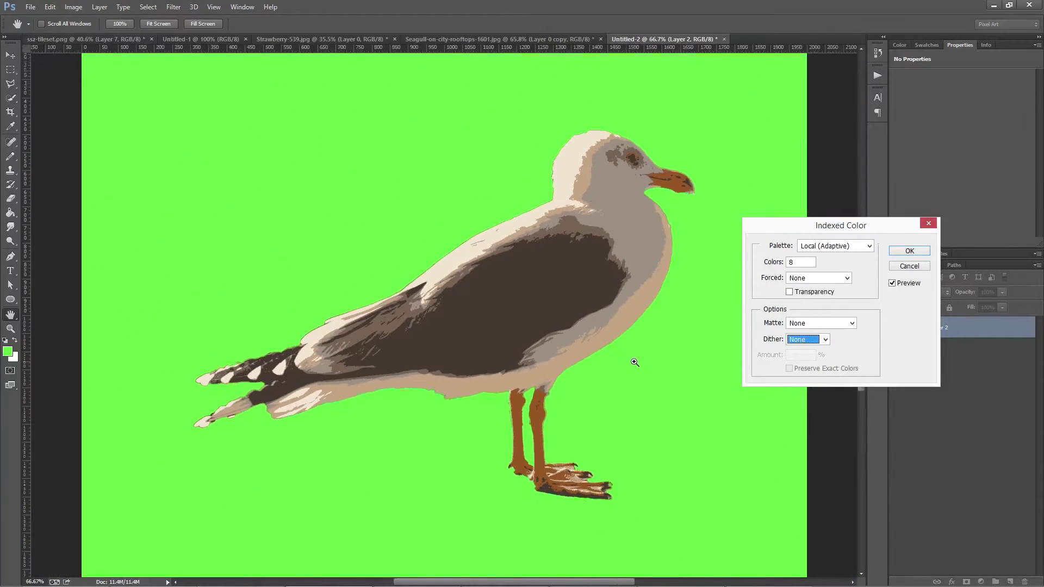
{"action": "left_click", "coordinate": [852, 245]}
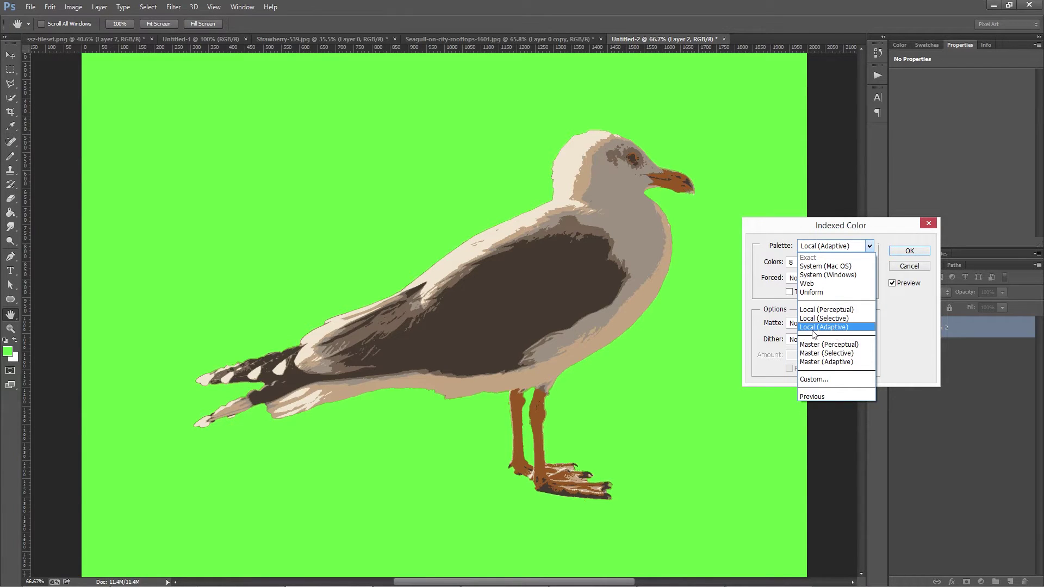
{"action": "left_click", "coordinate": [838, 327]}
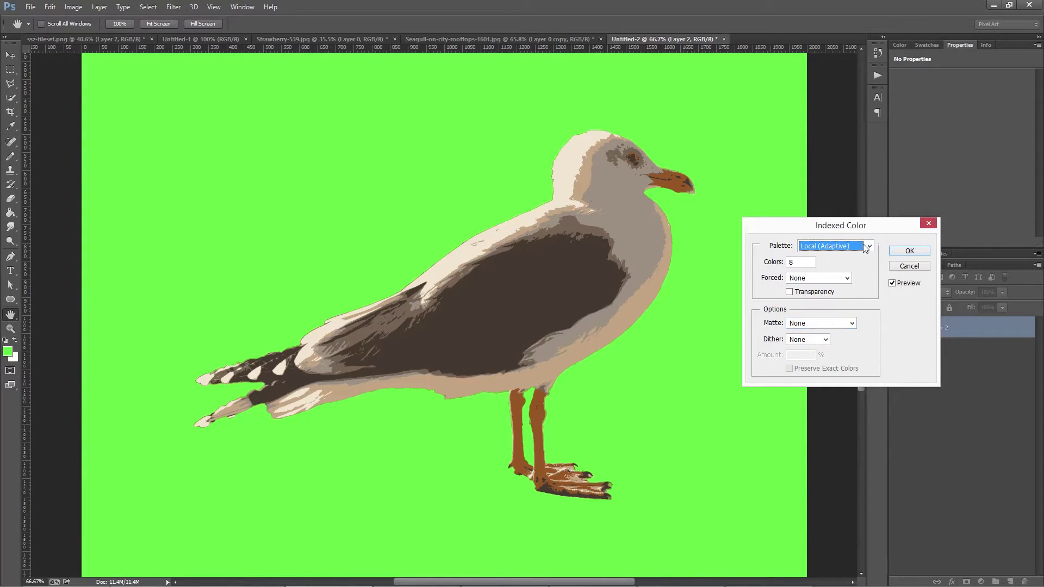
{"action": "left_click", "coordinate": [910, 251]}
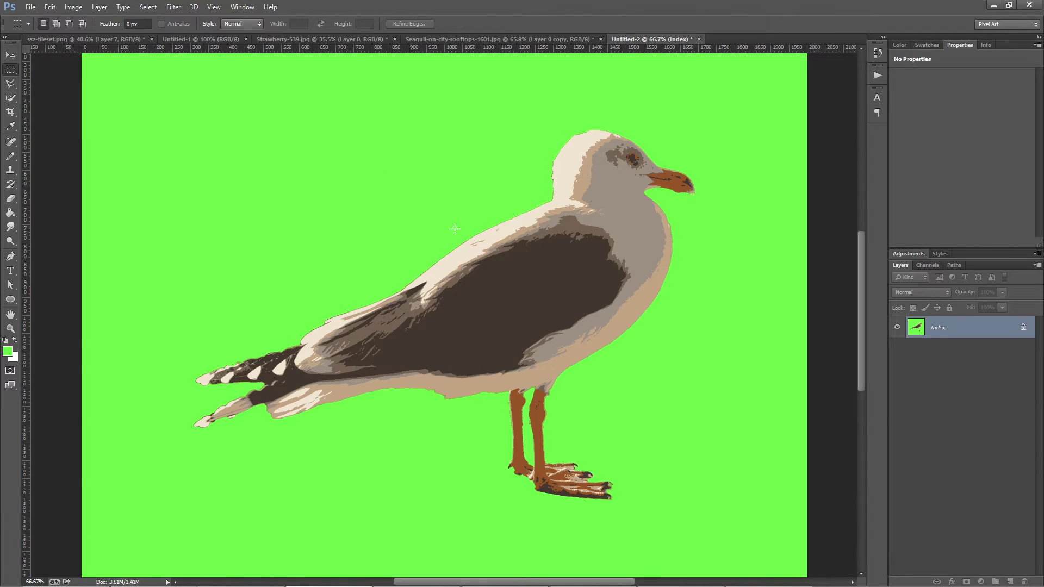
Convert the indexed seagull image back to RGB Color, keeping its eight flat tones.
{"action": "left_click", "coordinate": [73, 7]}
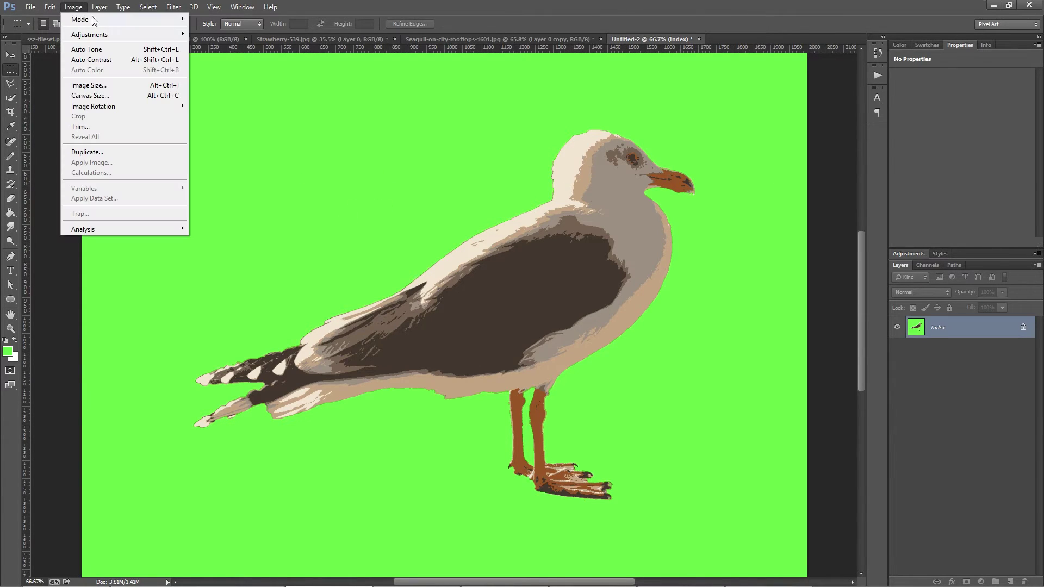
{"action": "mouse_move", "coordinate": [91, 21]}
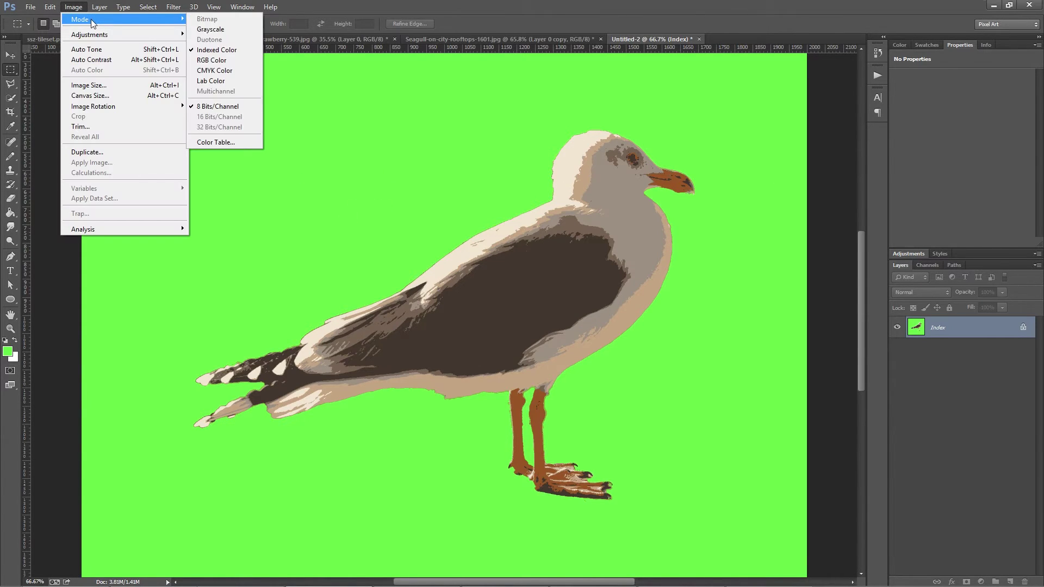
{"action": "left_click", "coordinate": [240, 61]}
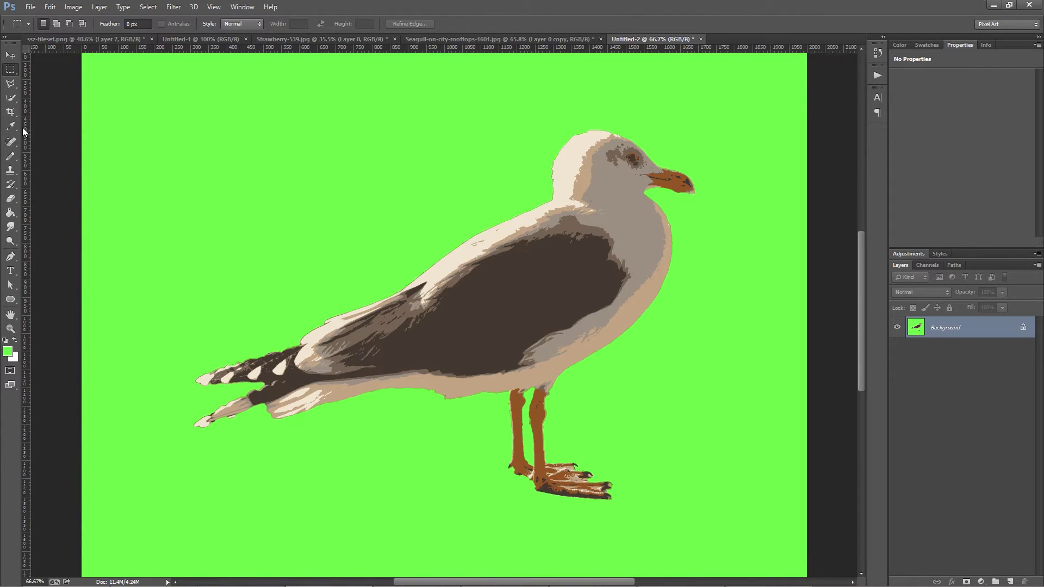
{"action": "left_click", "coordinate": [14, 99]}
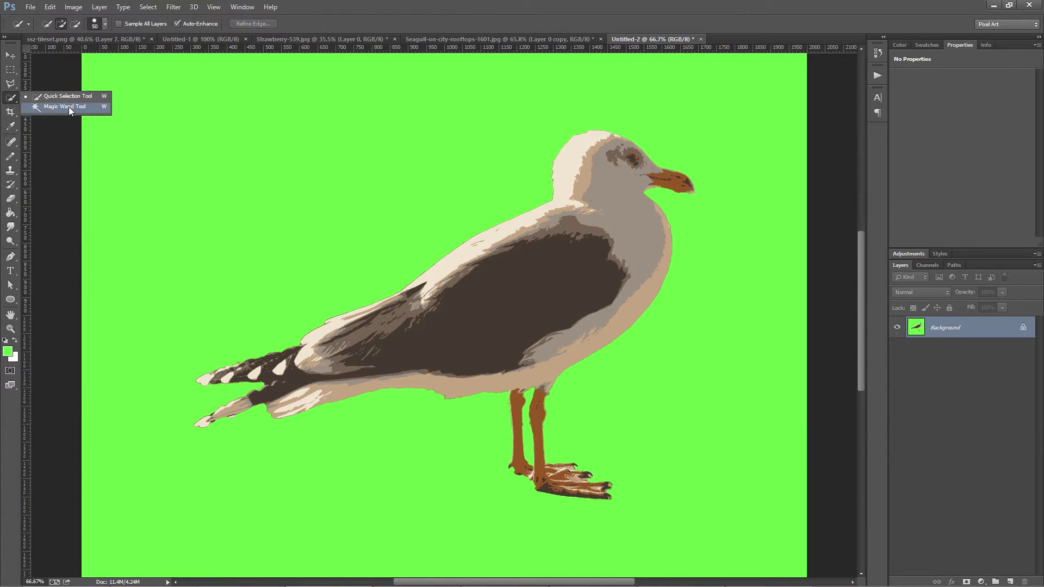
Select the green background with the Magic Wand, unlock Background into Layer 0, and delete the green.
{"action": "left_click", "coordinate": [69, 106]}
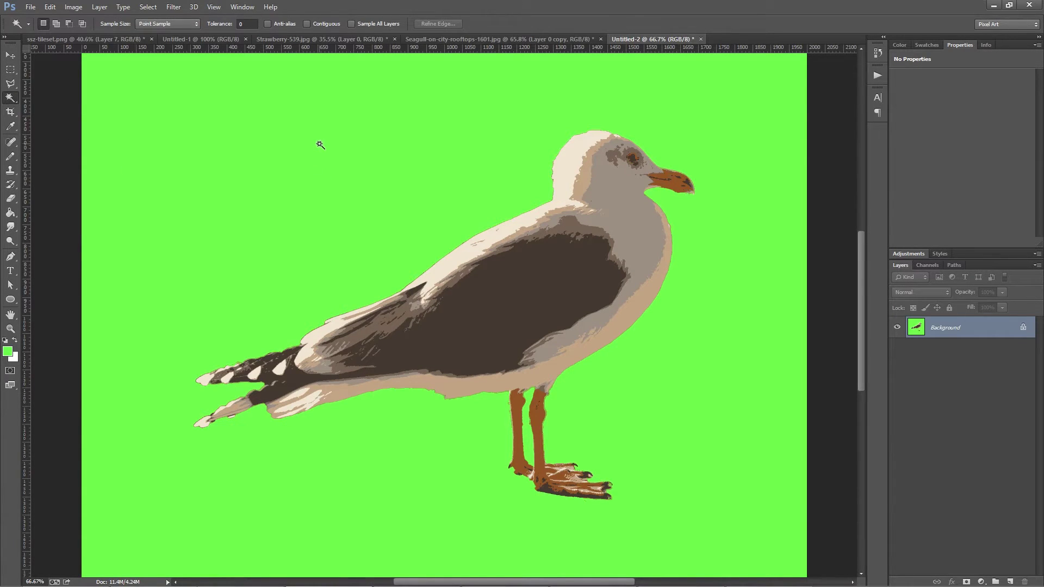
{"action": "left_click", "coordinate": [320, 145]}
{"action": "key", "text": "shift+F5"}
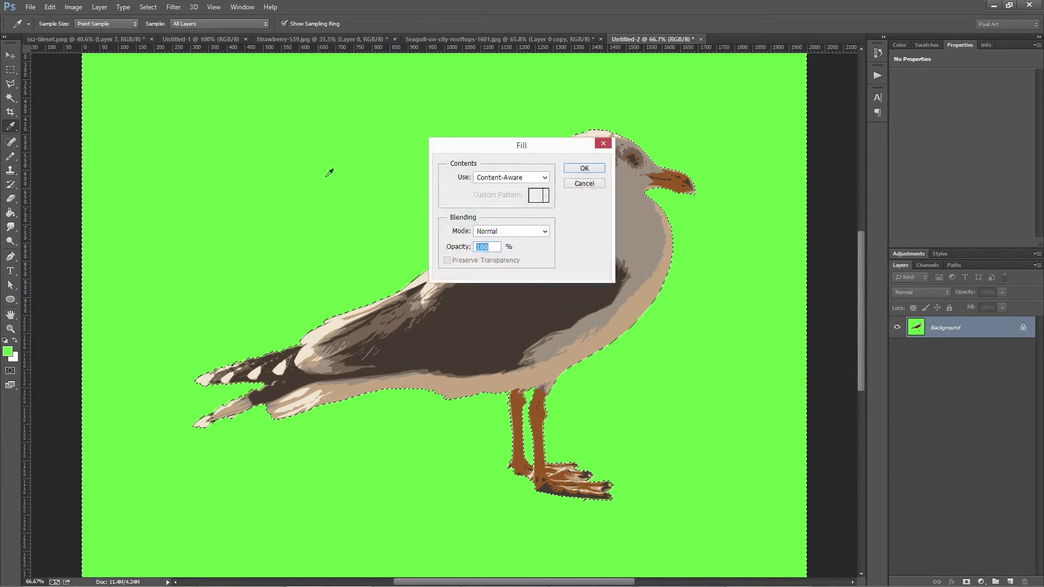
{"action": "left_click", "coordinate": [568, 185]}
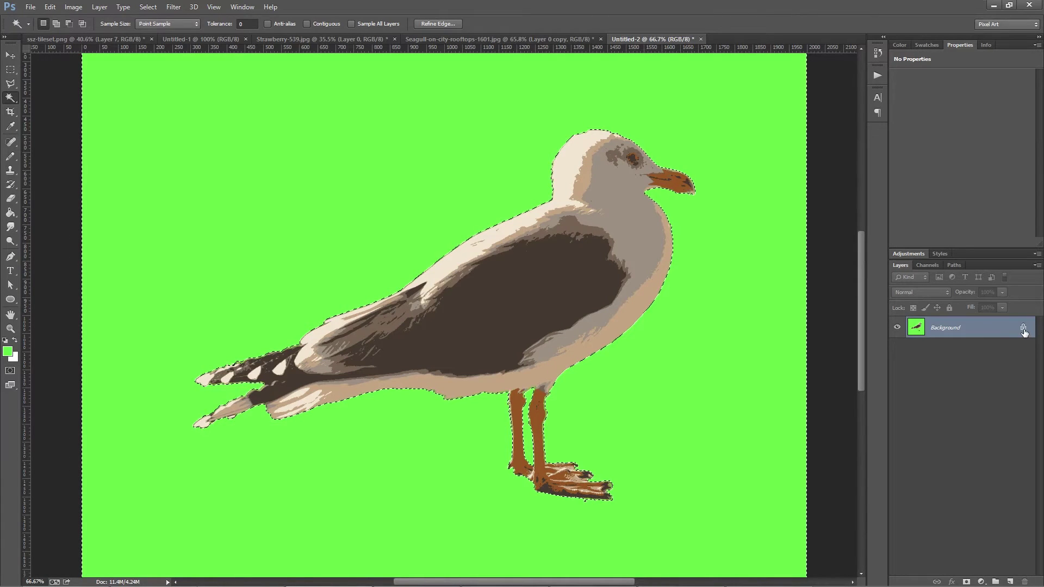
{"action": "double_click", "coordinate": [1024, 330]}
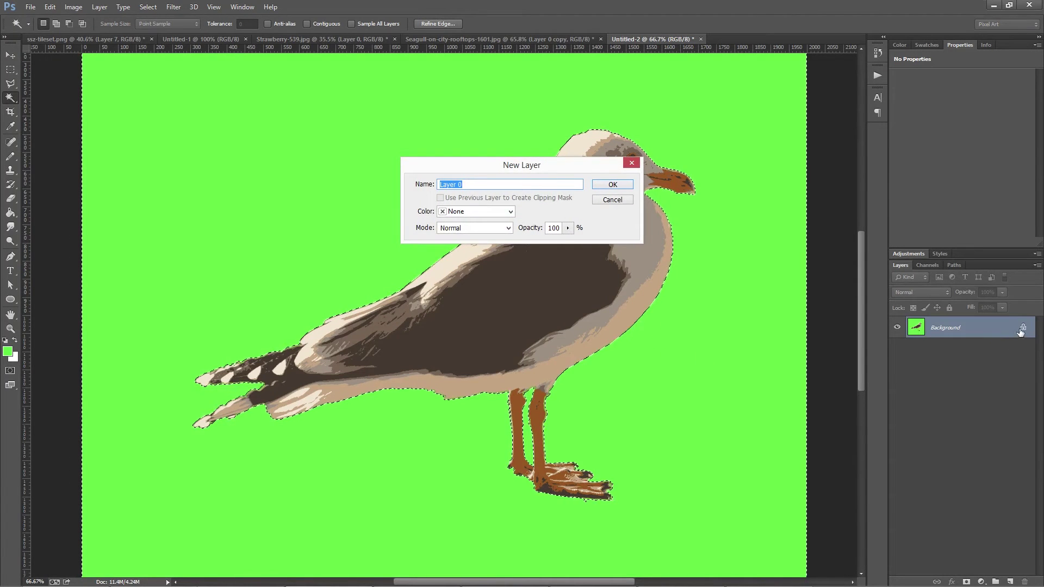
{"action": "left_click", "coordinate": [612, 184]}
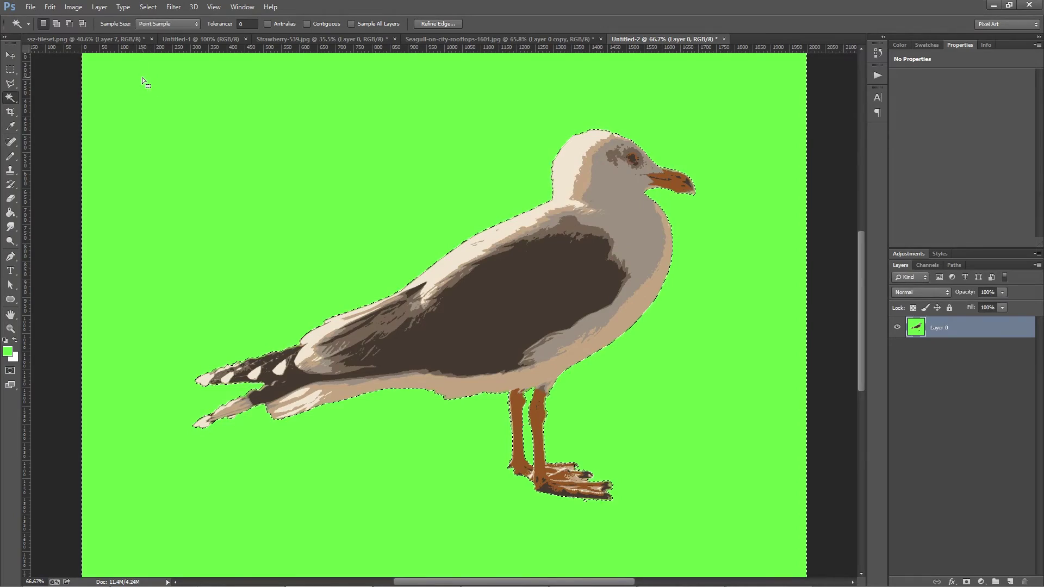
{"action": "key", "text": "Delete"}
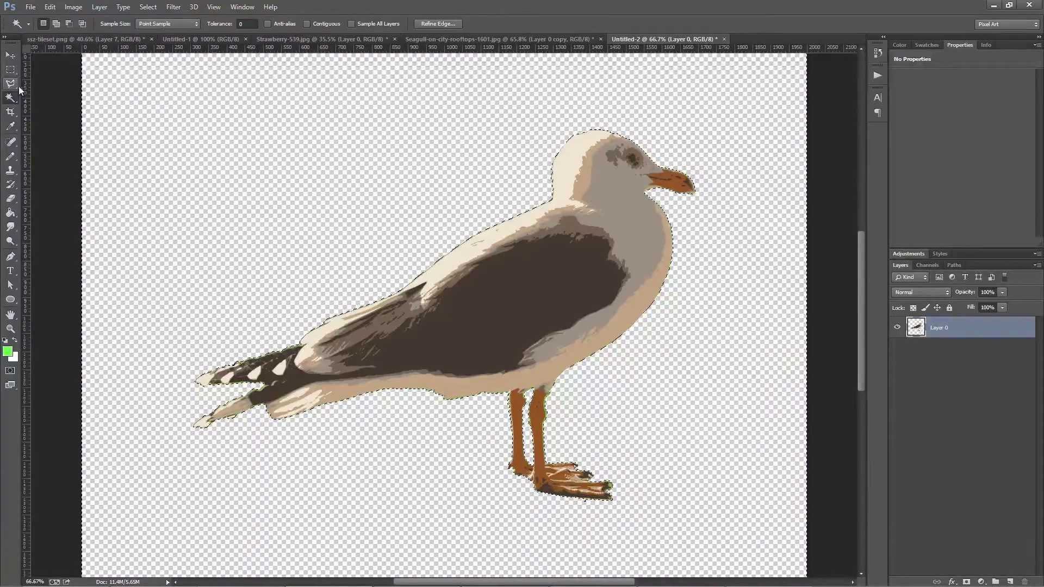
Magic Wand the leftover green fringe pixels around the gull, delete them, and deselect.
{"action": "left_click", "coordinate": [11, 69]}
{"action": "key", "text": "ctrl+d"}
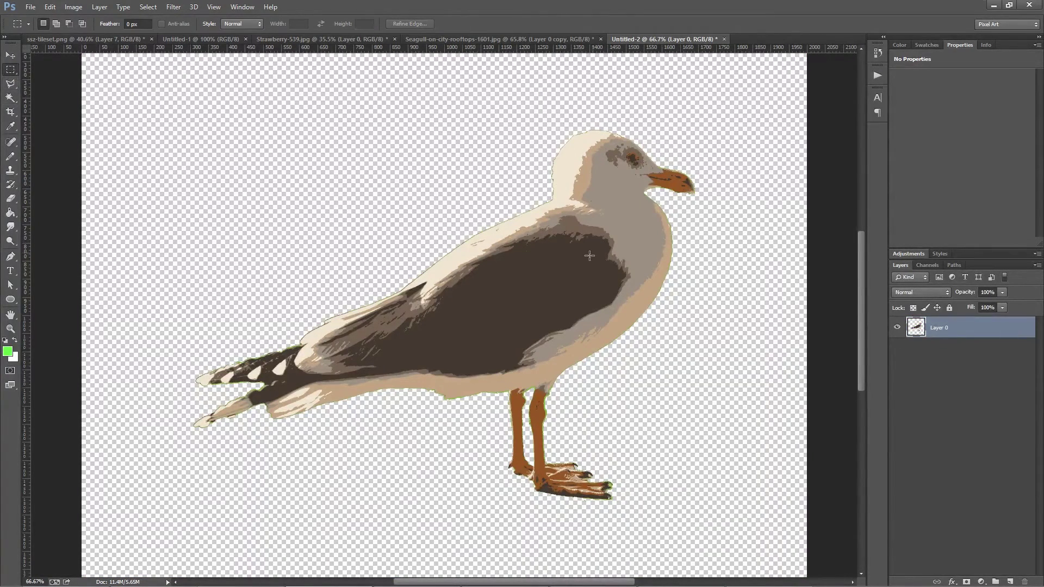
{"action": "scroll", "coordinate": [540, 432], "scroll_direction": "up", "scroll_amount": 6}
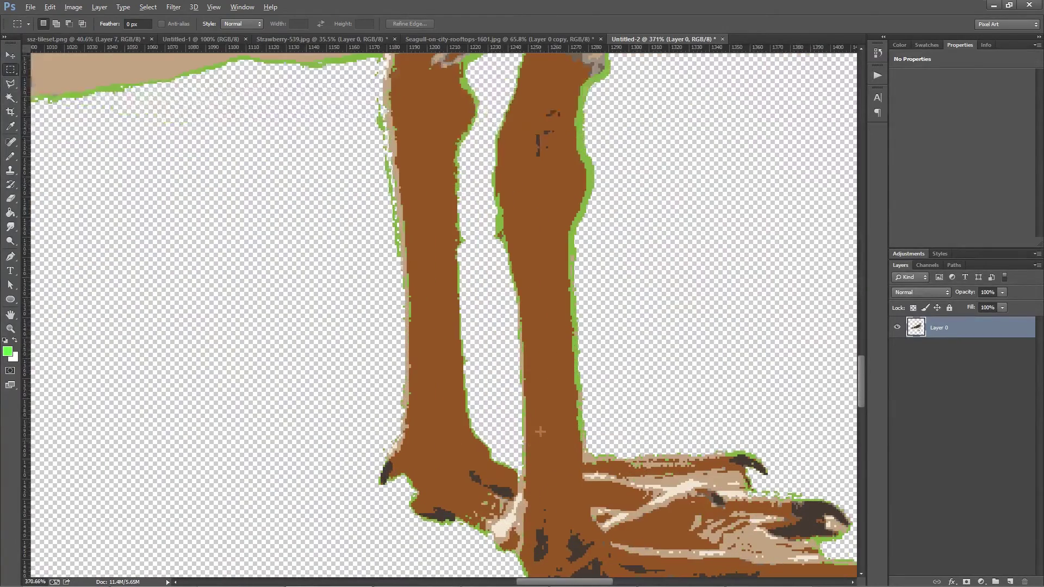
{"action": "key", "text": "alt"}
{"action": "key", "text": "w"}
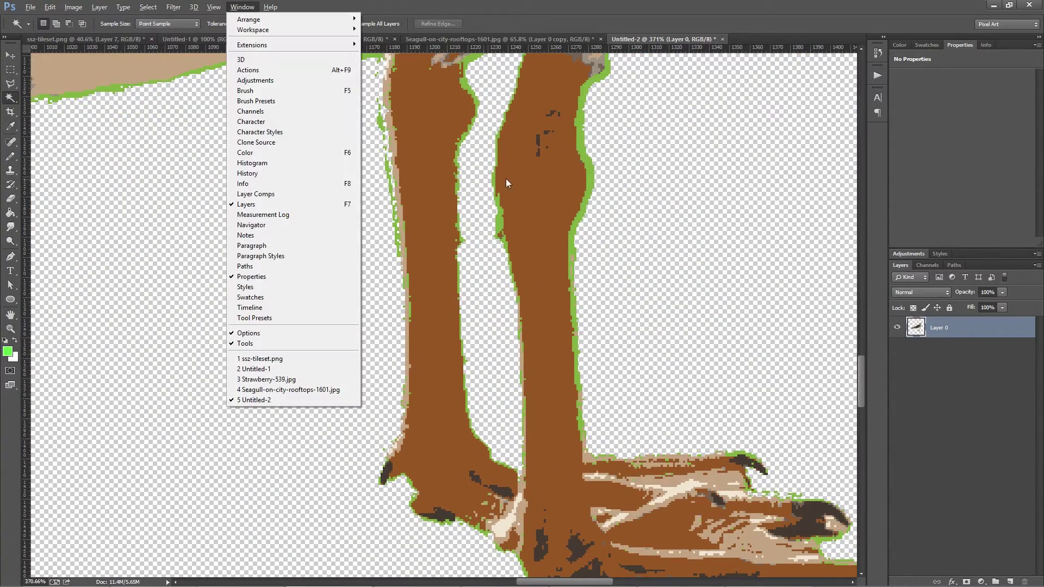
{"action": "key", "text": "Escape"}
{"action": "key", "text": "w"}
{"action": "left_click", "coordinate": [618, 170]}
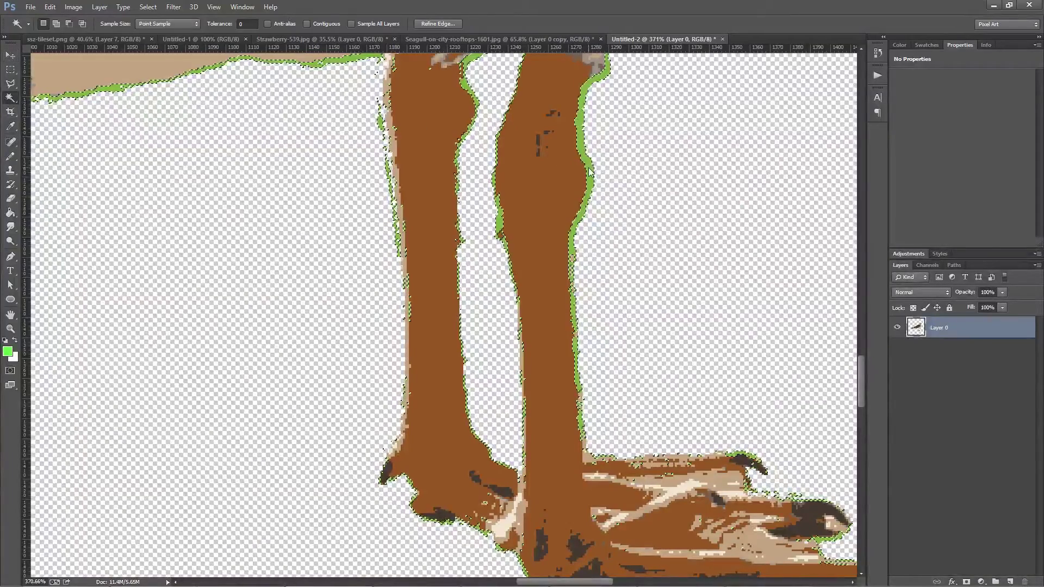
{"action": "key", "text": "Delete"}
{"action": "key", "text": "m"}
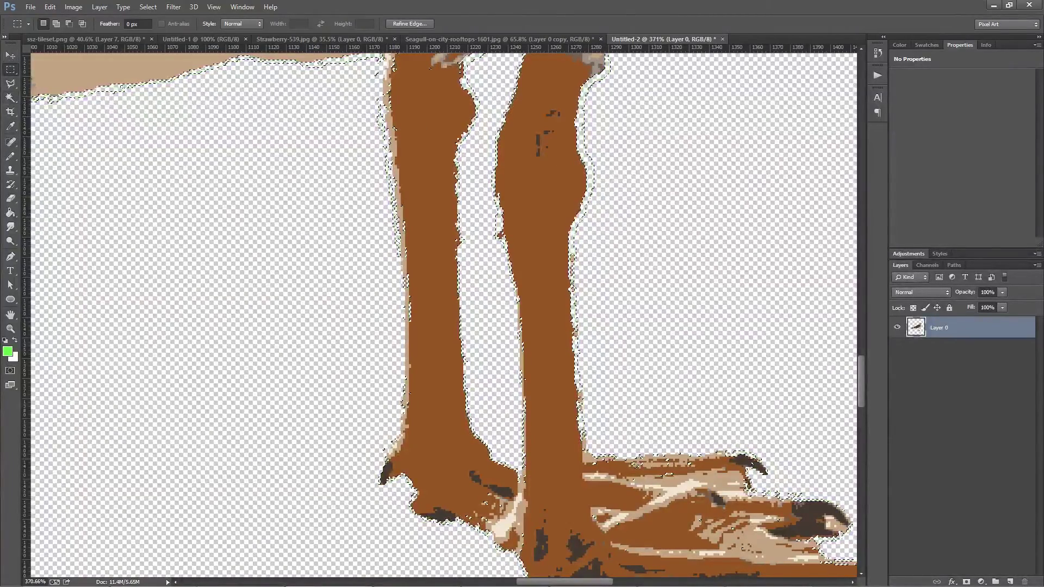
{"action": "left_click", "coordinate": [250, 203]}
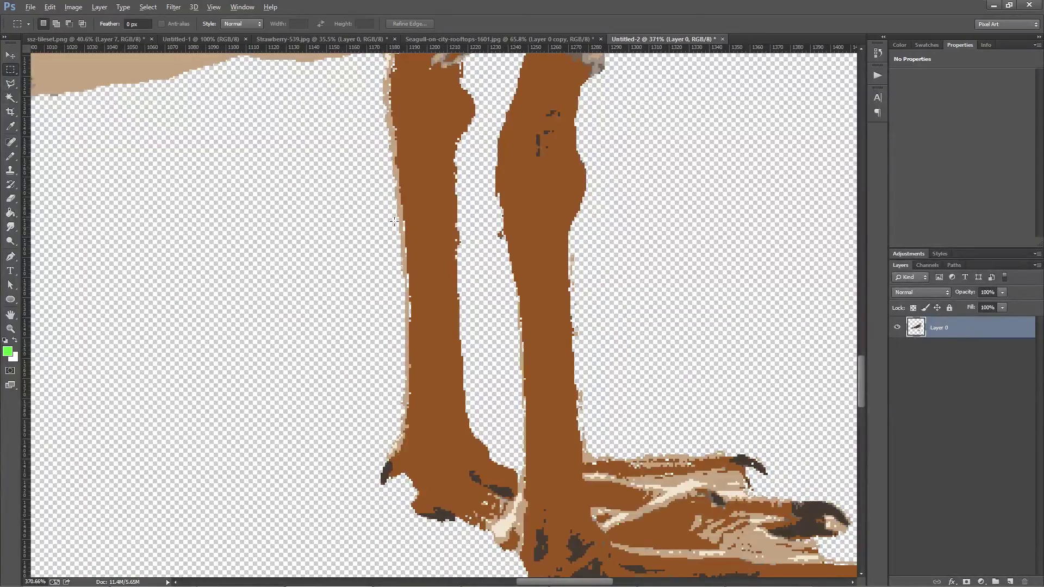
{"action": "scroll", "coordinate": [446, 277], "scroll_direction": "down", "scroll_amount": 10}
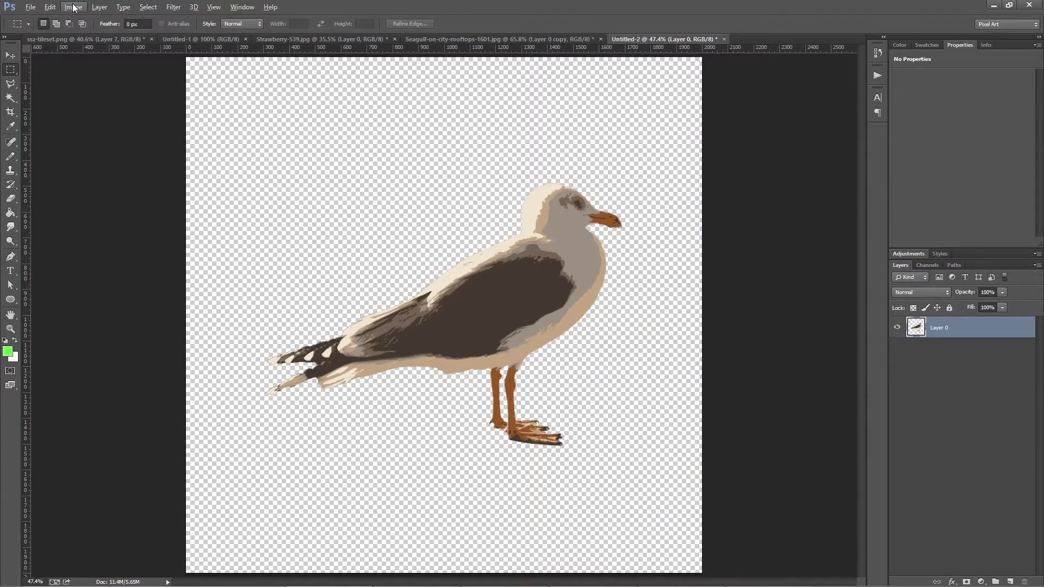
{"action": "left_click", "coordinate": [50, 6]}
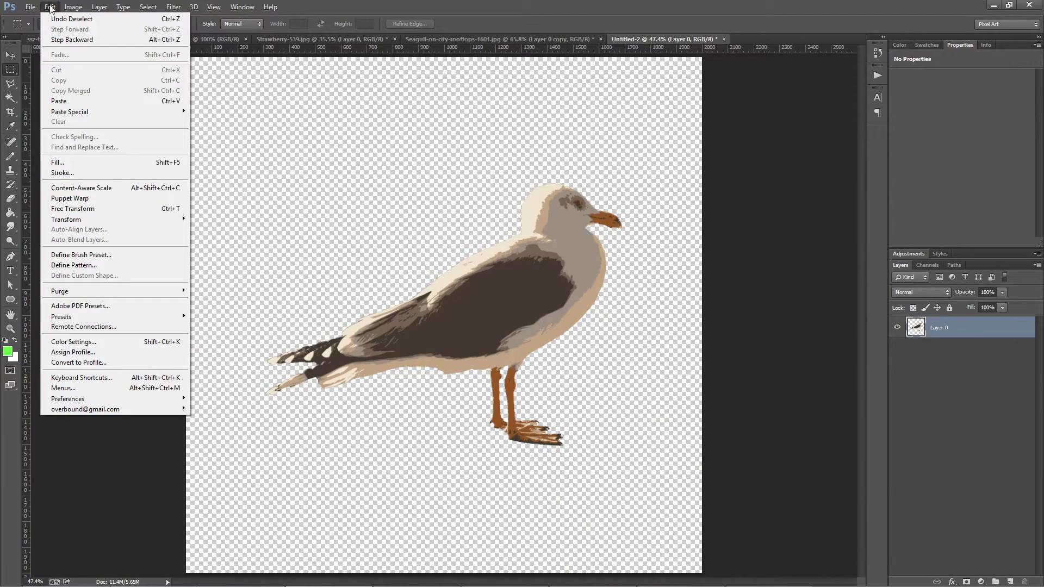
{"action": "mouse_move", "coordinate": [175, 403]}
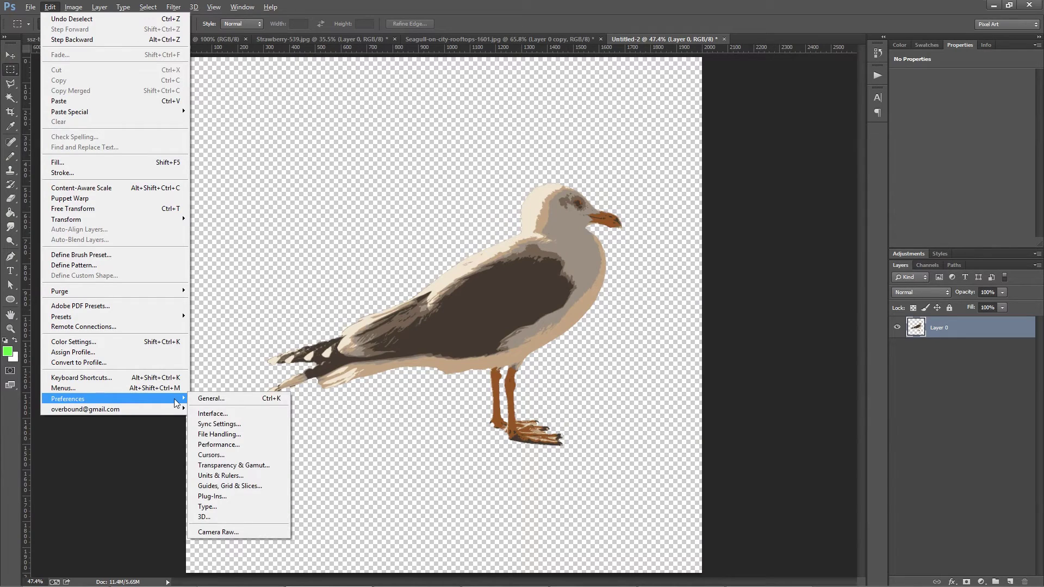
{"action": "left_click", "coordinate": [230, 400]}
{"action": "left_click", "coordinate": [475, 122]}
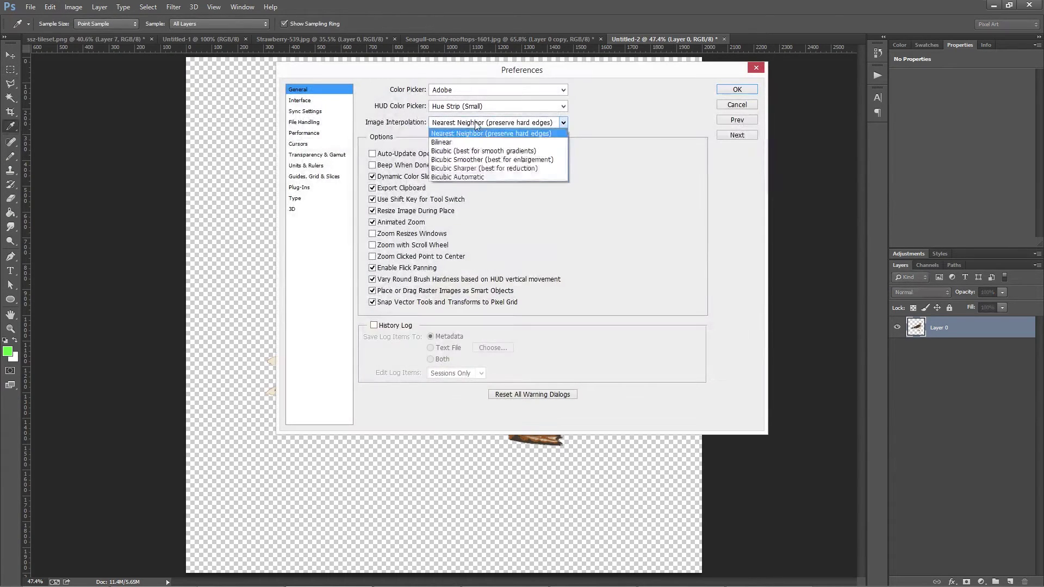
{"action": "left_click", "coordinate": [442, 134]}
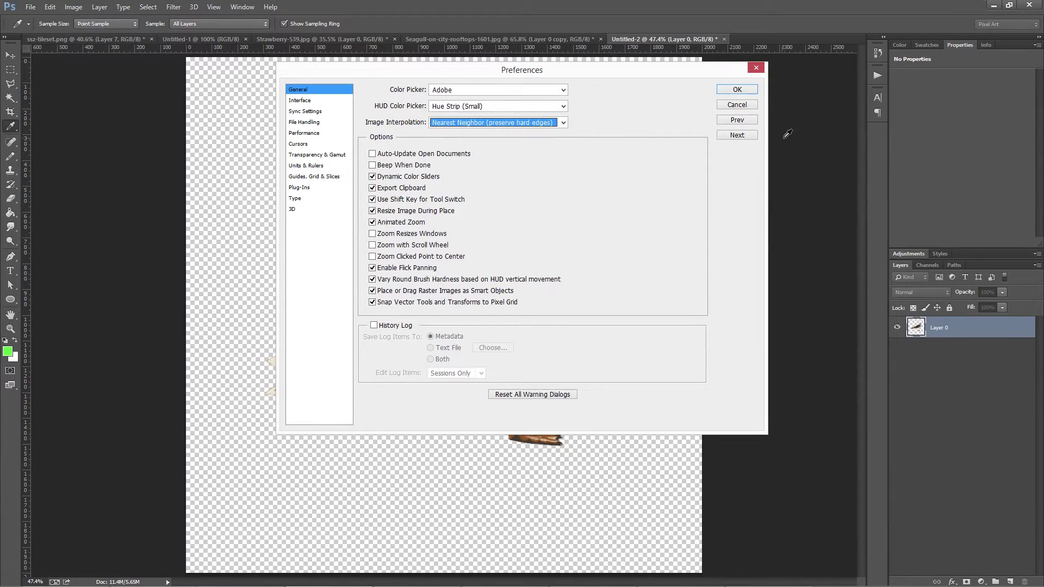
{"action": "left_click", "coordinate": [737, 104]}
{"action": "key", "text": "m"}
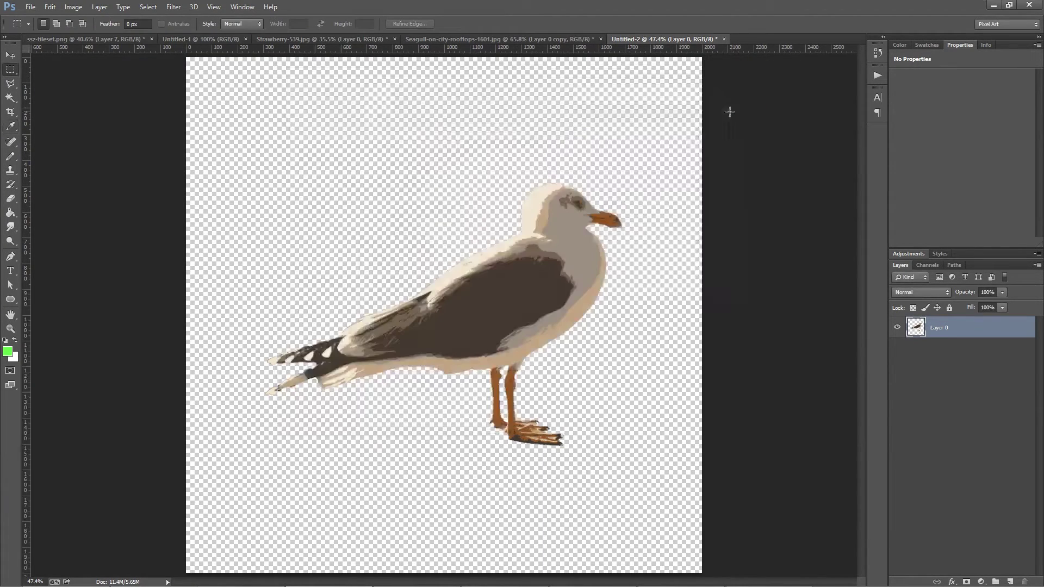
Begin a Free Transform on the seagull's Layer 0 using Nearest Neighbor interpolation.
{"action": "right_click", "coordinate": [514, 288]}
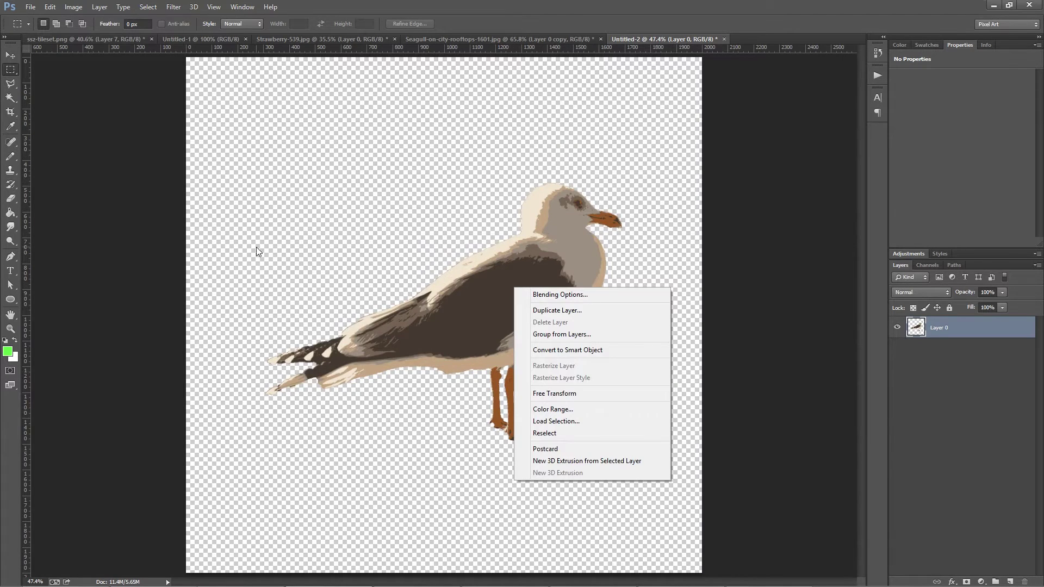
{"action": "left_click", "coordinate": [591, 393]}
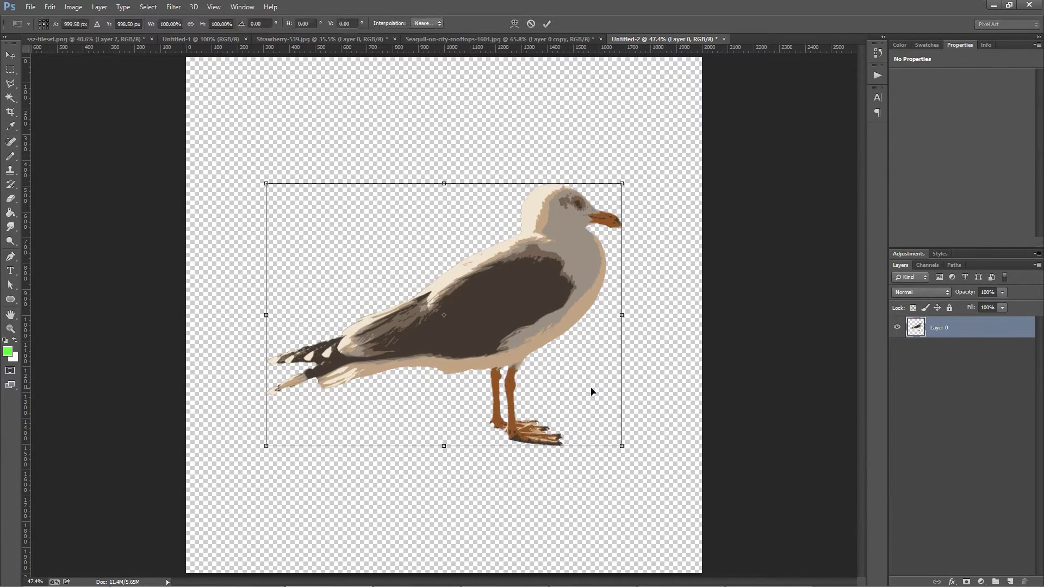
{"action": "left_click", "coordinate": [430, 24]}
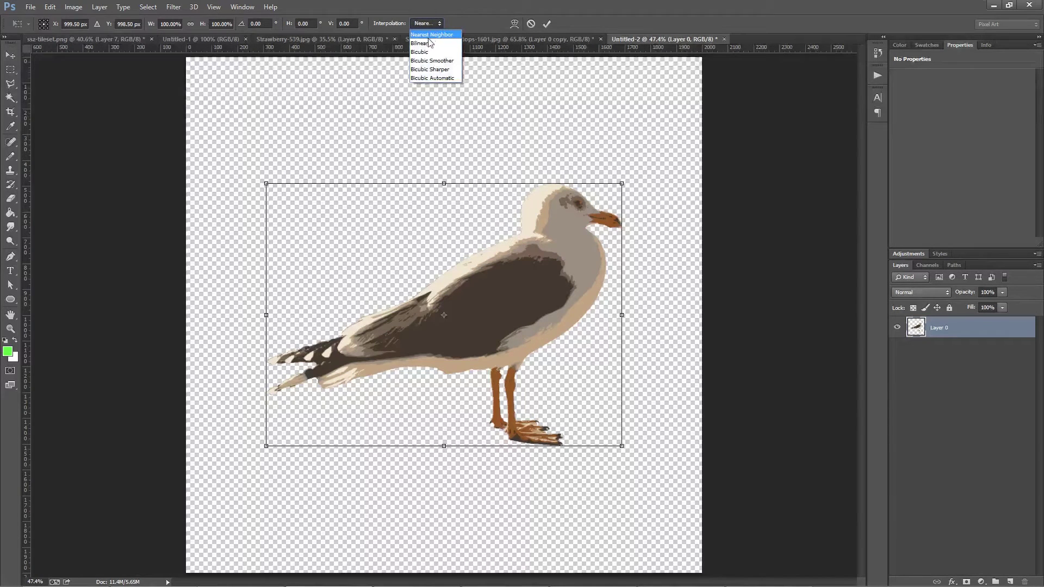
{"action": "left_click", "coordinate": [462, 25]}
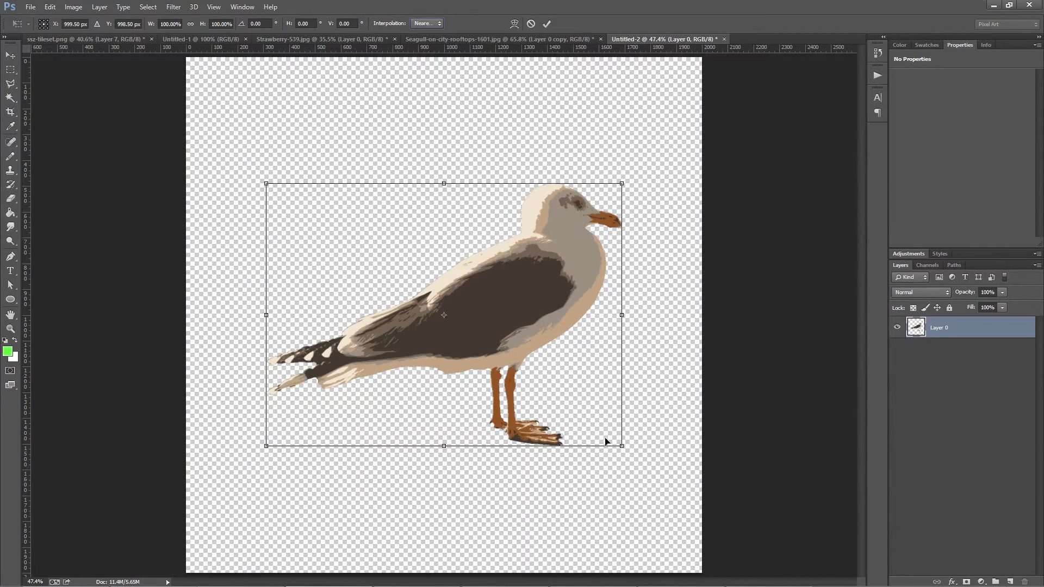
Scale the seagull down to about a third, show the grid, and zoom in on it.
{"action": "left_click_drag", "start_coordinate": [623, 447], "coordinate": [355, 157]}
{"action": "key", "text": "ctrl+apostrophe"}
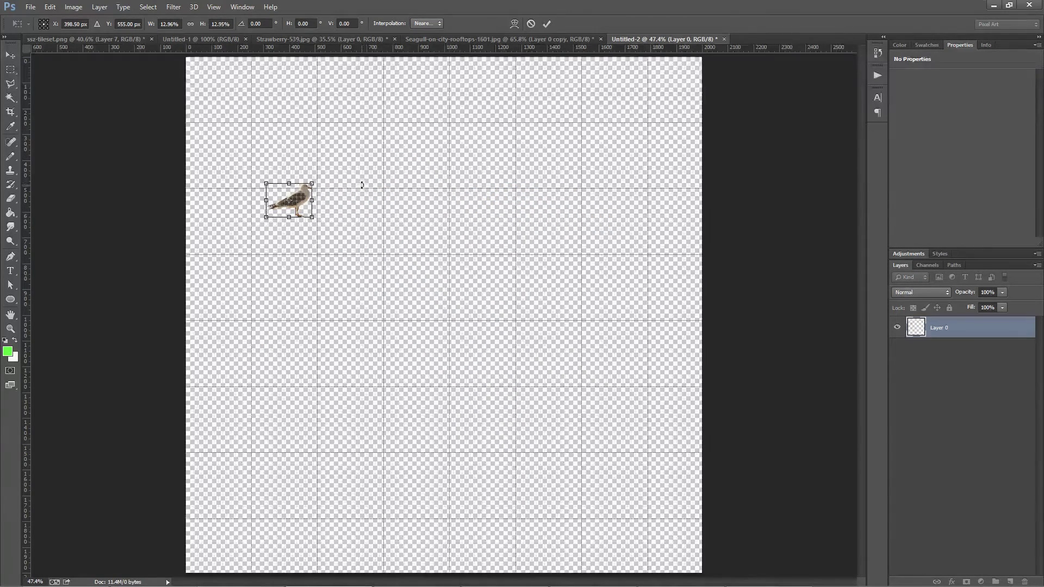
{"action": "left_click_drag", "start_coordinate": [285, 215], "coordinate": [324, 310]}
{"action": "left_click_drag", "start_coordinate": [342, 381], "coordinate": [216, 168]}
Move the small seagull toward the canvas centre and scale it to about 5.4%.
{"action": "left_click_drag", "start_coordinate": [155, 127], "coordinate": [342, 277]}
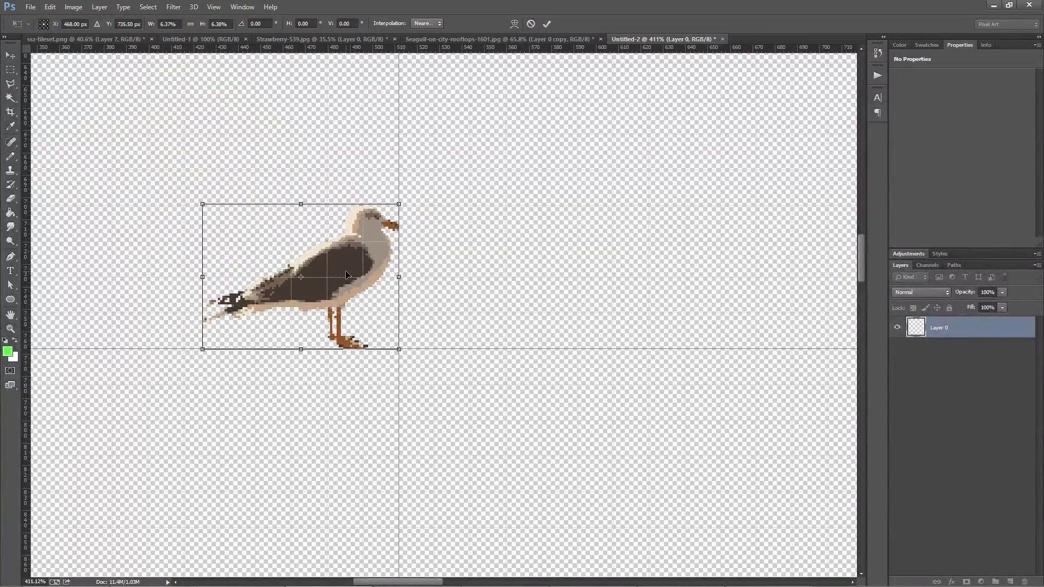
{"action": "scroll", "coordinate": [399, 348], "scroll_direction": "up", "scroll_amount": 2}
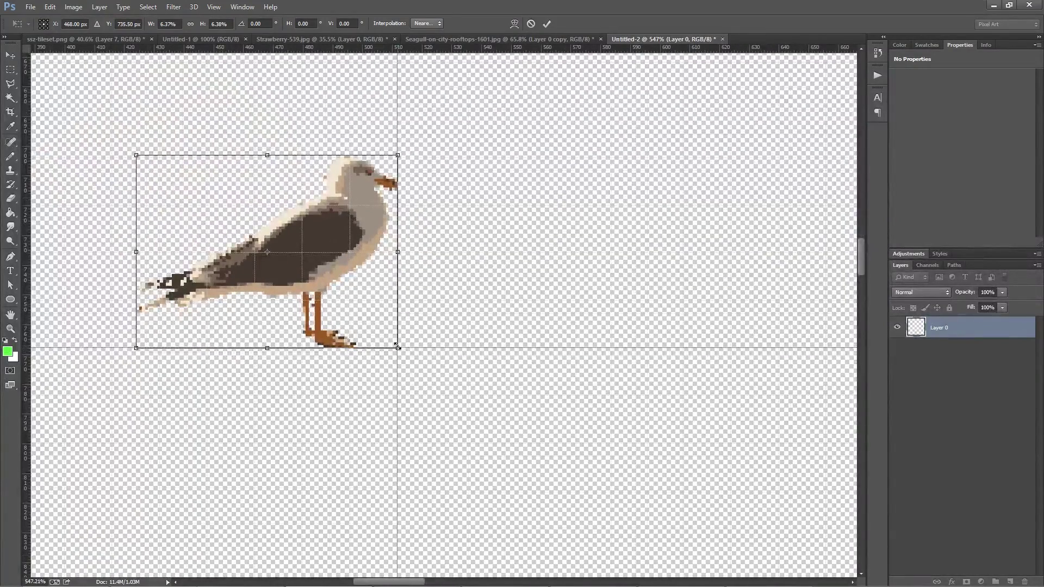
{"action": "left_click_drag", "start_coordinate": [398, 348], "coordinate": [359, 322]}
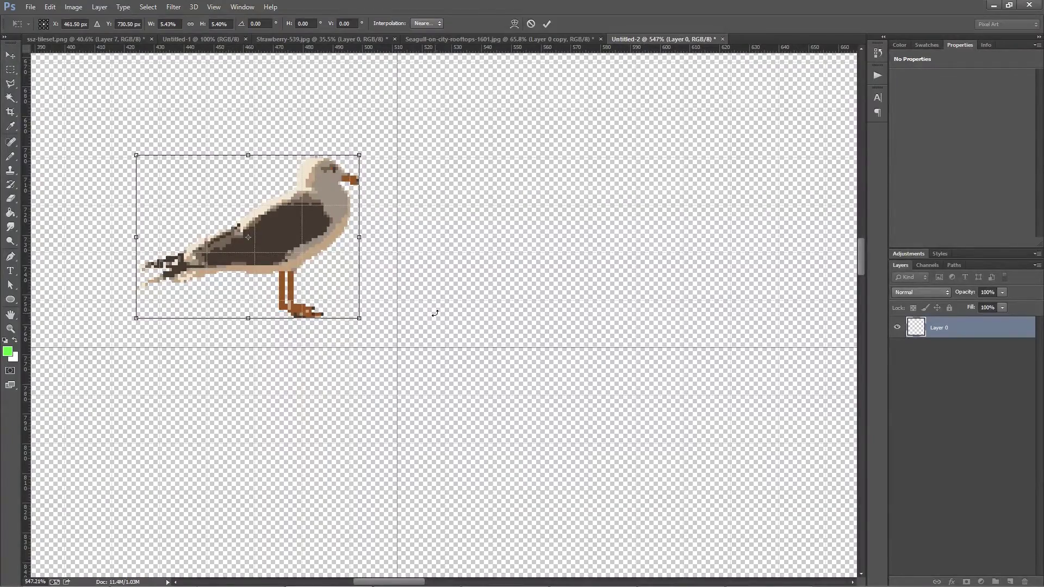
{"action": "scroll", "coordinate": [435, 314], "scroll_direction": "down", "scroll_amount": 5}
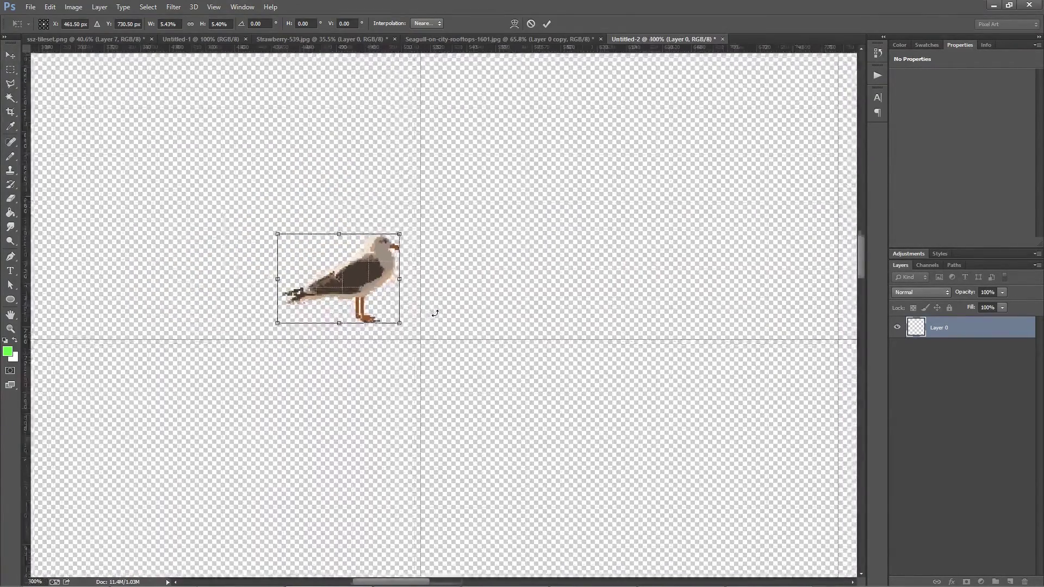
Hide the grid and commit the nearest-neighbour downscale, leaving a blocky seagull at about 5.4%.
{"action": "scroll", "coordinate": [435, 314], "scroll_direction": "down", "scroll_amount": 2}
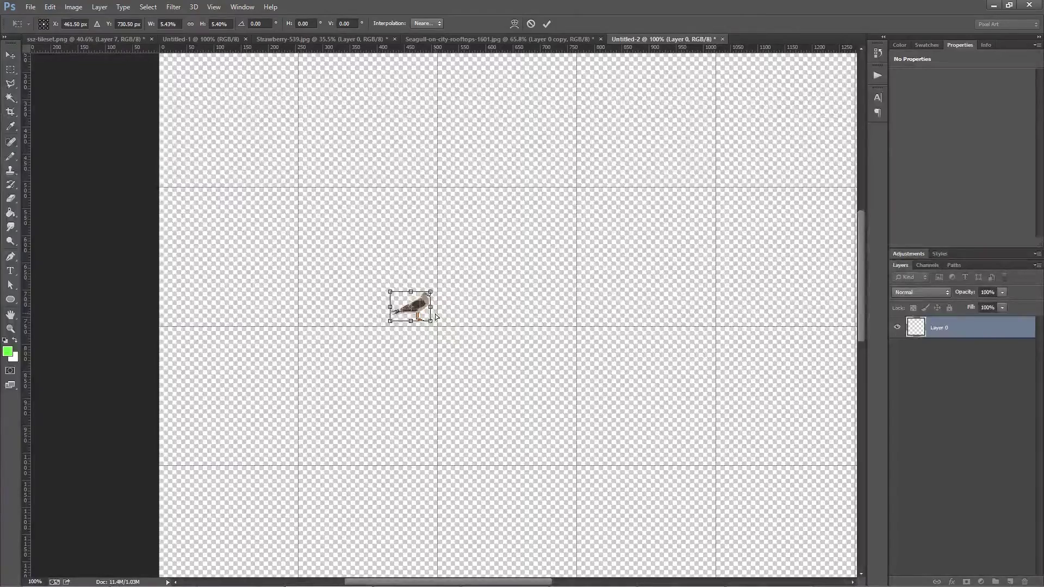
{"action": "key", "text": "ctrl+h"}
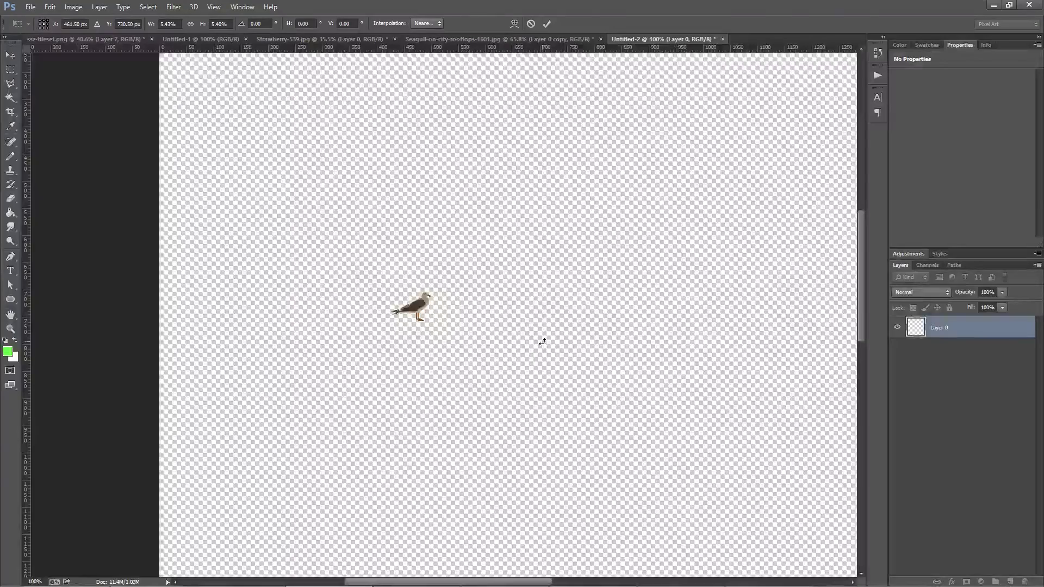
{"action": "key", "text": "ctrl+plus"}
{"action": "key", "text": "ctrl+plus"}
{"action": "key", "text": "ctrl+plus"}
{"action": "key", "text": "ctrl+plus"}
{"action": "key", "text": "ctrl+plus"}
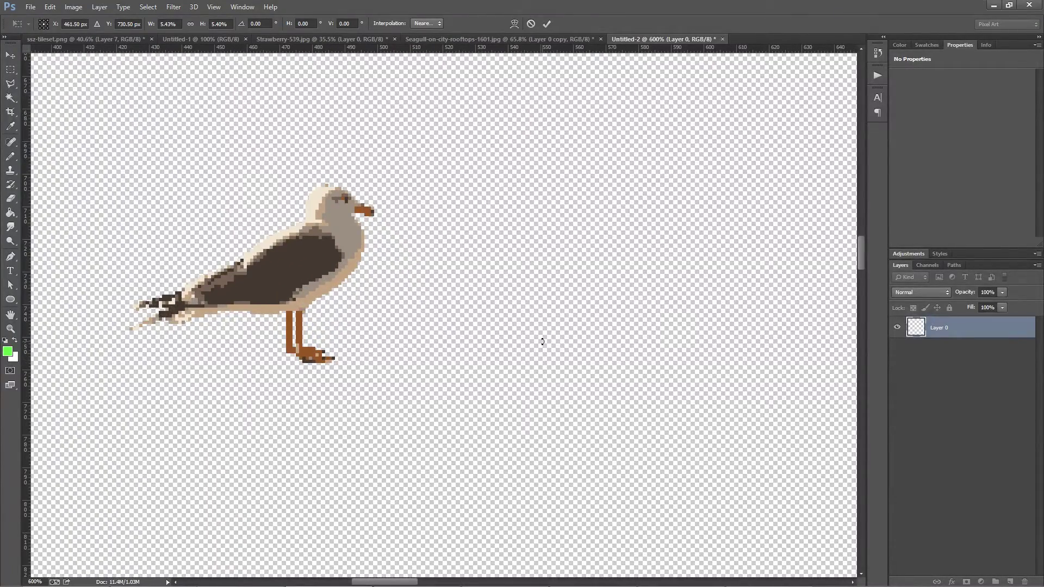
{"action": "key", "text": "Return"}
{"action": "key", "text": "m"}
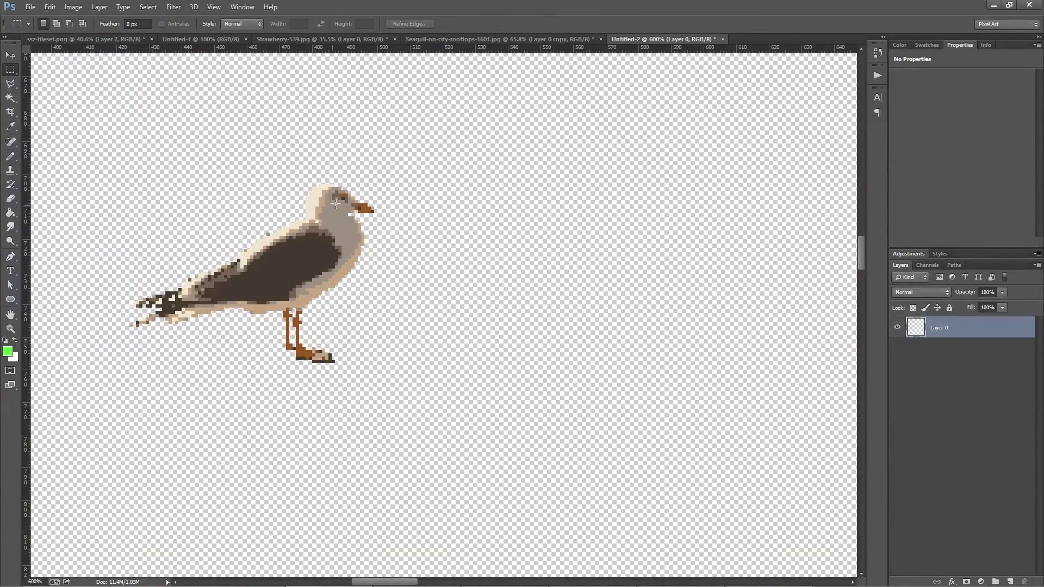
Dismiss the accidentally opened Color Balance adjustment without changes.
{"action": "scroll", "coordinate": [351, 205], "scroll_direction": "down", "scroll_amount": 5}
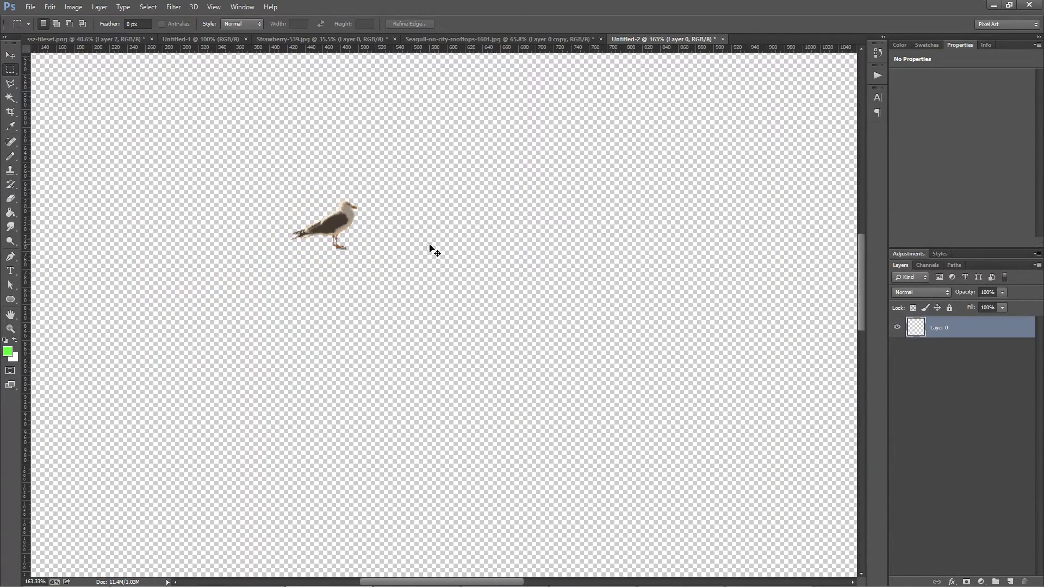
{"action": "key", "text": "ctrl+b"}
{"action": "key", "text": "m"}
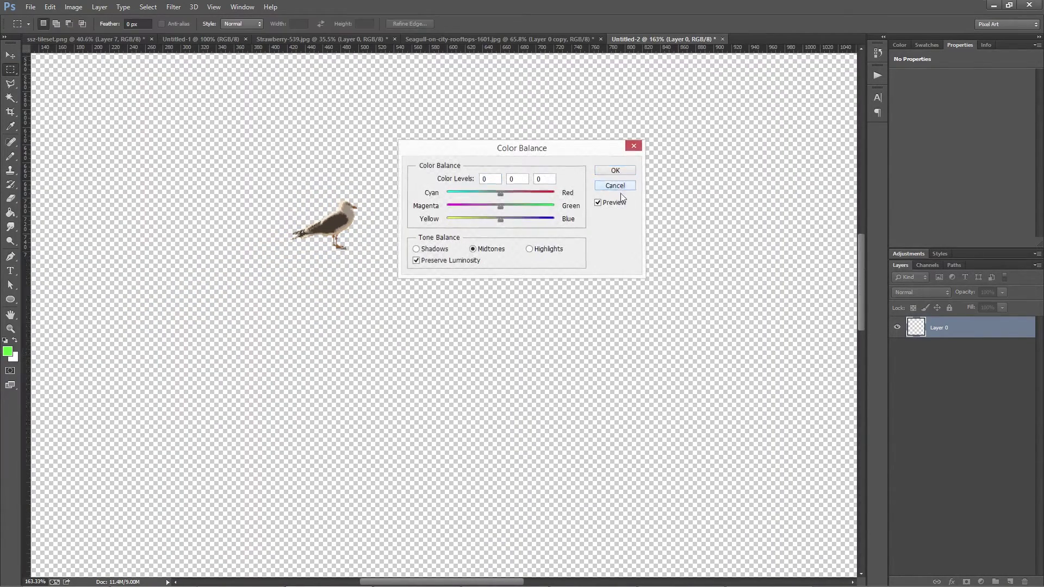
{"action": "left_click", "coordinate": [620, 187]}
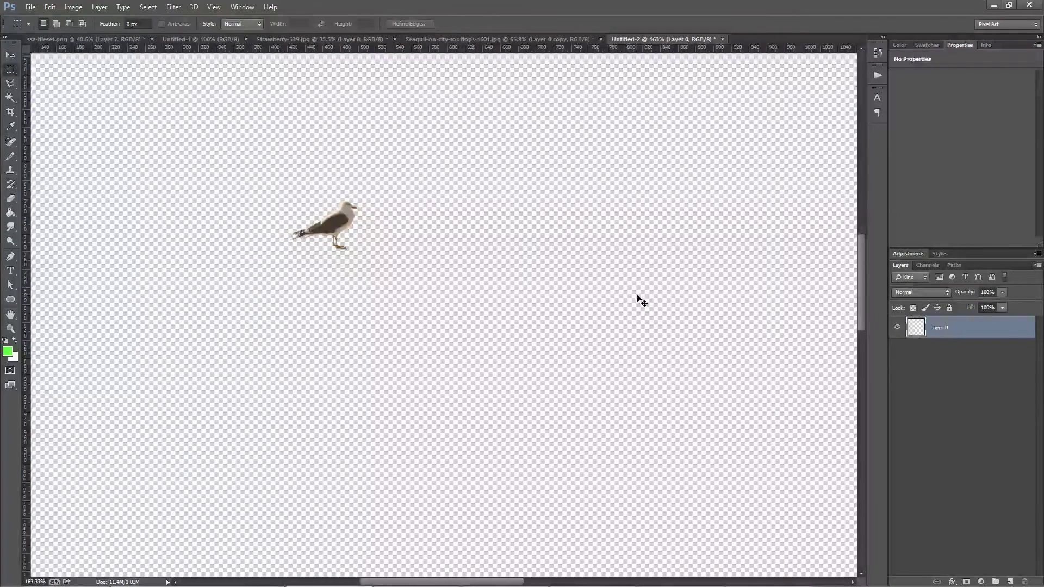
Paste a seagull copy, then deselect and delete the extra pasted layer and recentre the view.
{"action": "key", "text": "ctrl+v"}
{"action": "scroll", "coordinate": [631, 356], "scroll_direction": "up", "scroll_amount": 3}
{"action": "scroll", "coordinate": [619, 348], "scroll_direction": "up", "scroll_amount": 4}
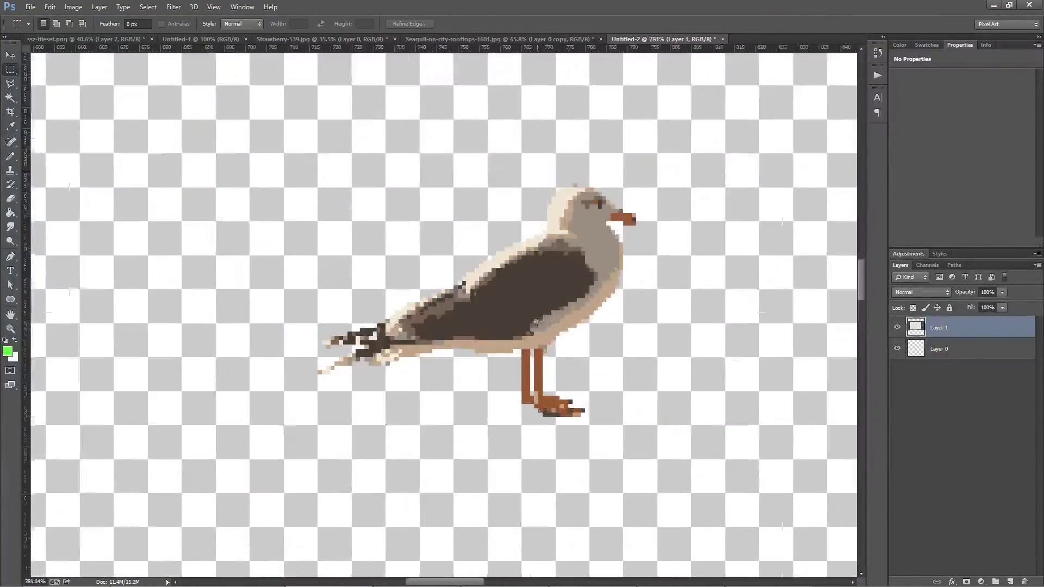
{"action": "mouse_move", "coordinate": [221, 76]}
{"action": "left_mouse_down"}
{"action": "mouse_move", "coordinate": [631, 370]}
{"action": "mouse_move", "coordinate": [701, 438]}
{"action": "mouse_move", "coordinate": [323, 238]}
{"action": "mouse_move", "coordinate": [258, 145]}
{"action": "left_mouse_up"}
{"action": "left_click", "coordinate": [783, 477]}
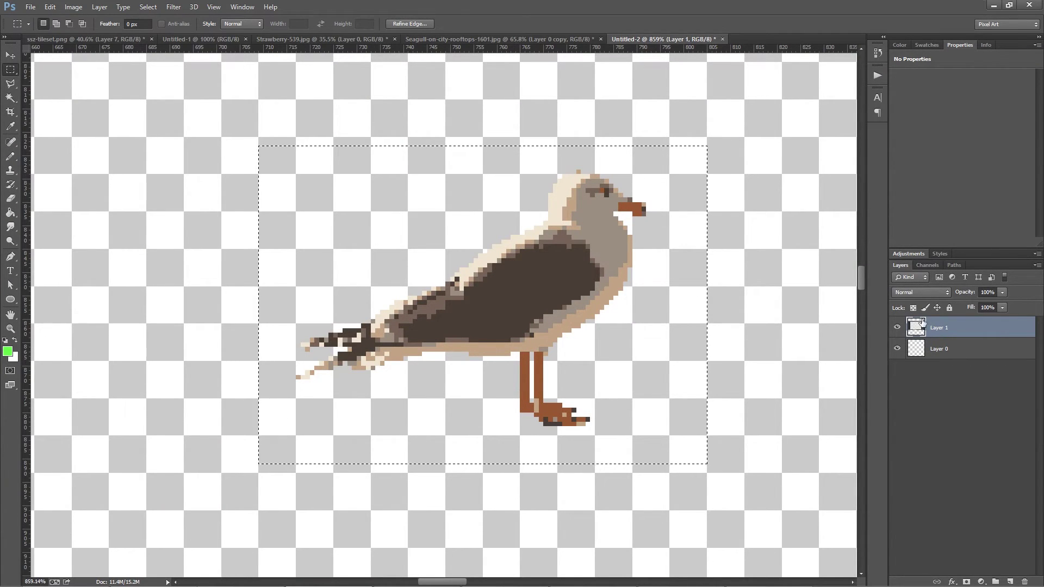
{"action": "key", "text": "ctrl+d"}
{"action": "key", "text": "Delete"}
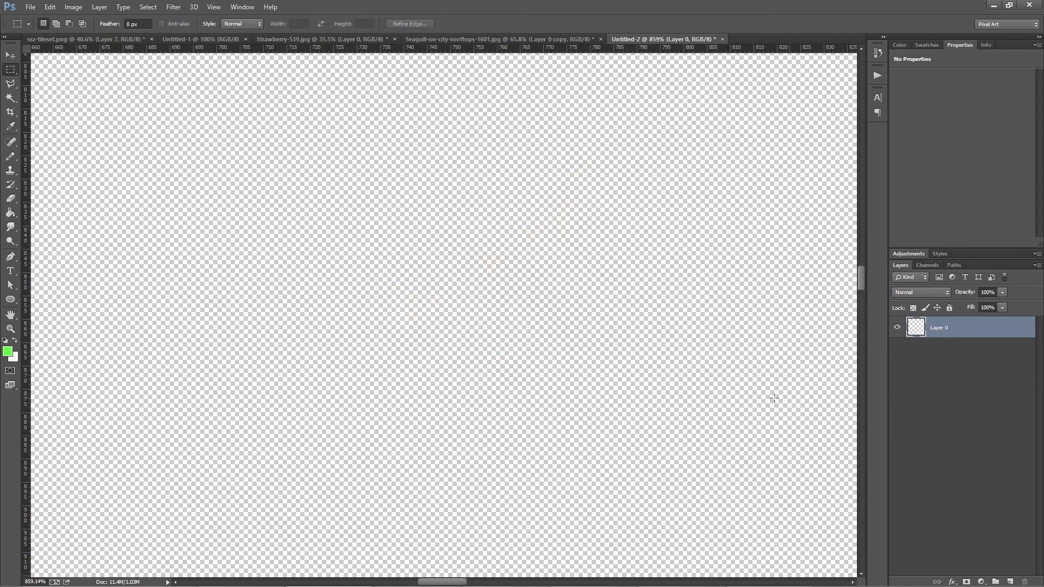
{"action": "scroll", "coordinate": [487, 336], "scroll_direction": "down", "scroll_amount": 5, "text": "alt"}
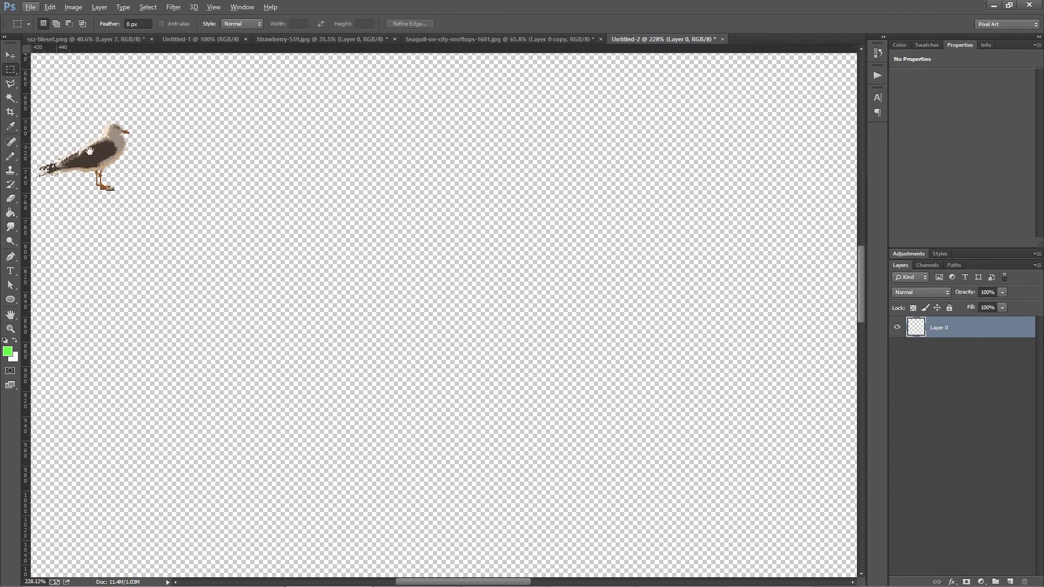
{"action": "left_click_drag", "start_coordinate": [76, 149], "coordinate": [355, 255]}
{"action": "scroll", "coordinate": [392, 253], "scroll_direction": "up", "scroll_amount": 4, "text": "alt"}
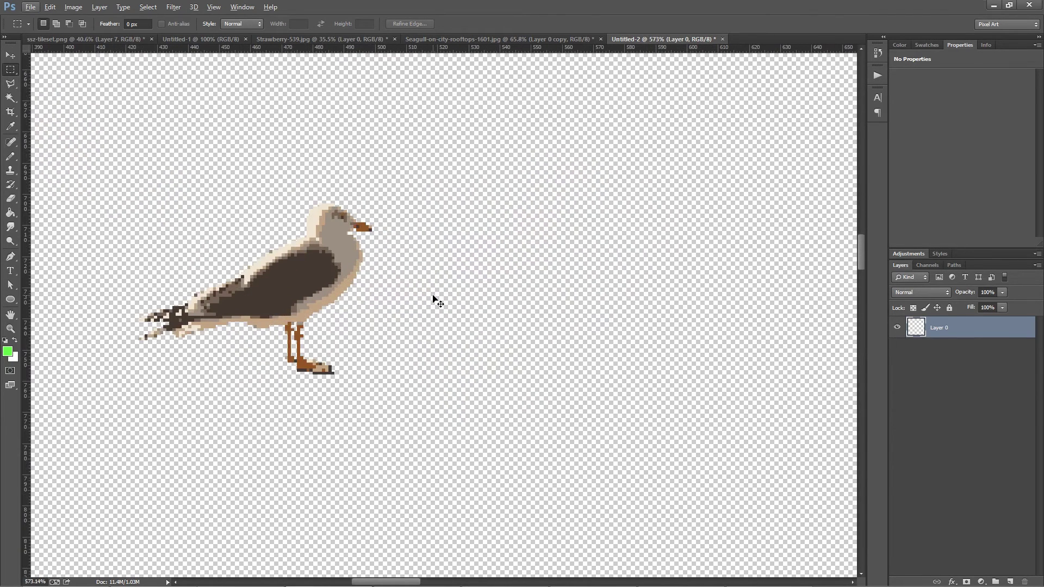
Paste the seagull right of the first and delete its grey and white checker background.
{"action": "key", "text": "ctrl+v"}
{"action": "left_click_drag", "start_coordinate": [435, 304], "coordinate": [612, 280]}
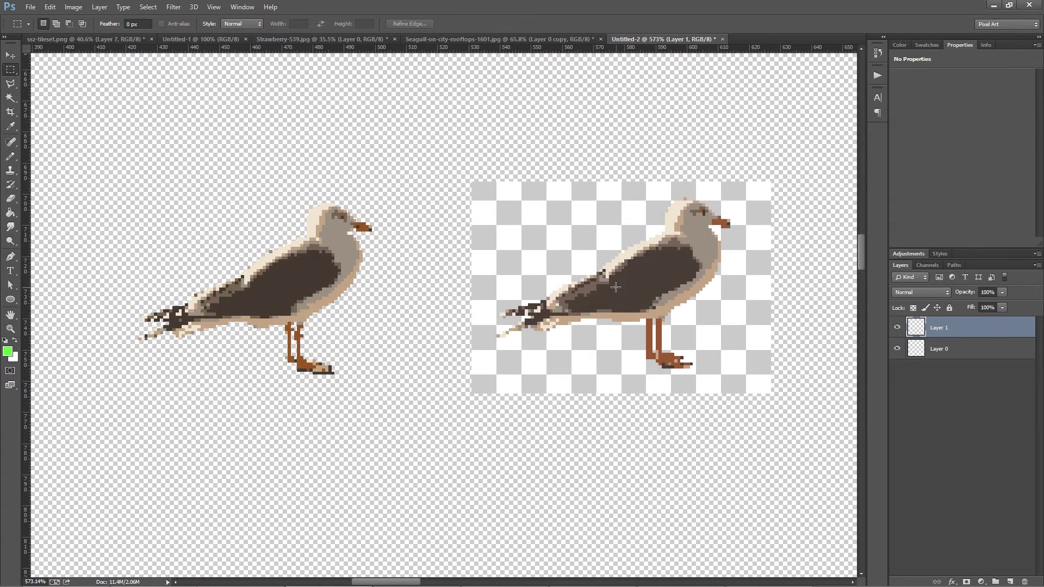
{"action": "key", "text": "w"}
{"action": "left_click", "coordinate": [541, 238]}
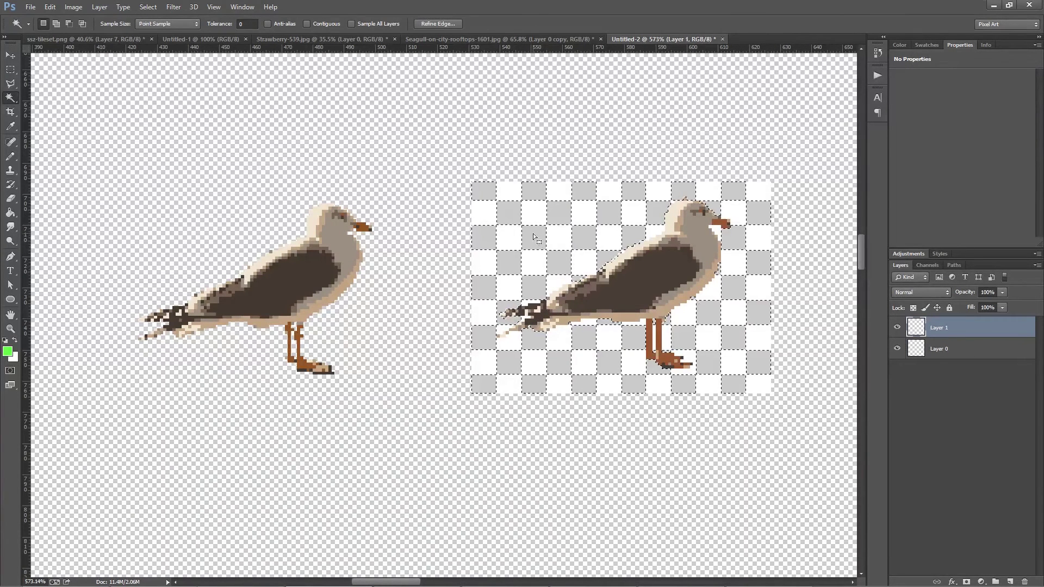
{"action": "key", "text": "Delete"}
{"action": "left_click", "coordinate": [560, 236]}
{"action": "key", "text": "Delete"}
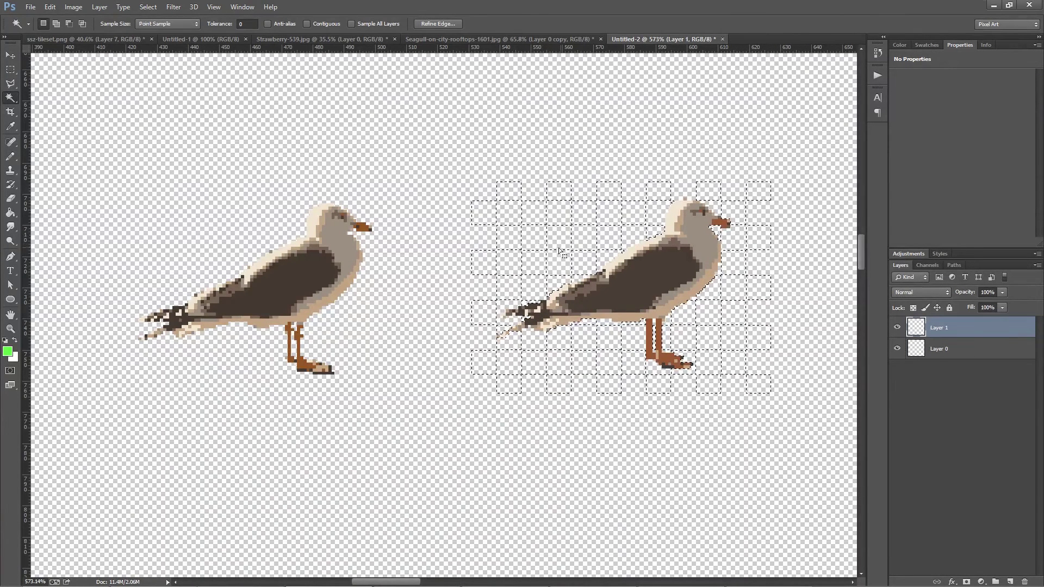
{"action": "left_click", "coordinate": [11, 70]}
Move the second seagull so it sits beside the first, then zoom in.
{"action": "key", "text": "ctrl+d"}
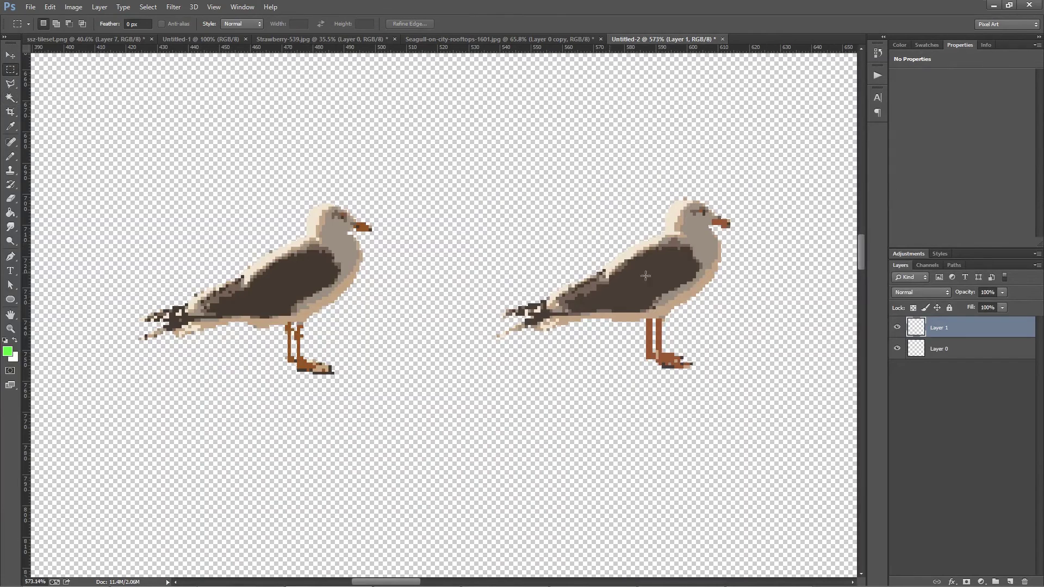
{"action": "left_click_drag", "start_coordinate": [644, 277], "coordinate": [527, 279]}
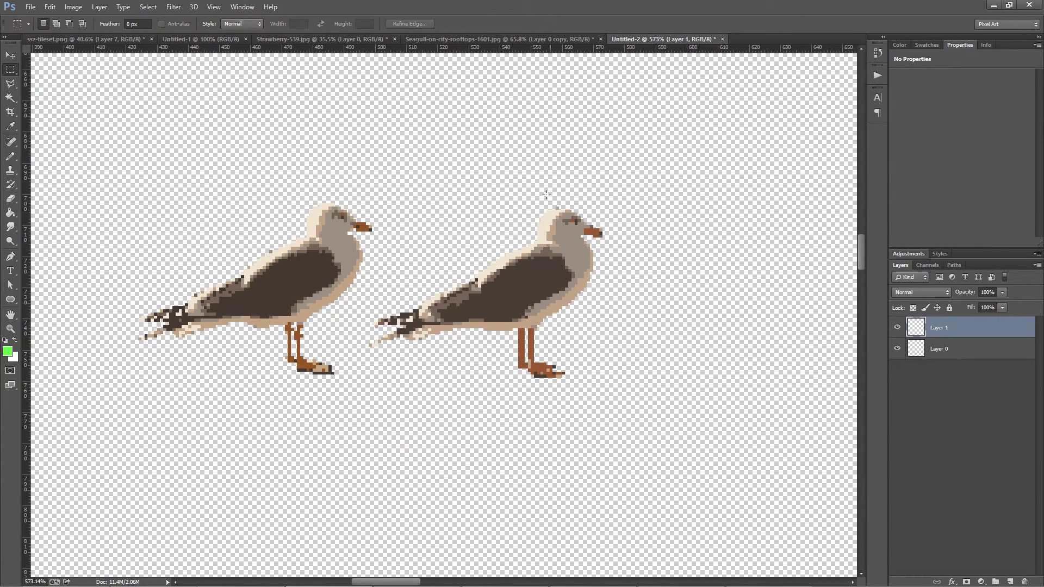
{"action": "left_click_drag", "start_coordinate": [543, 191], "coordinate": [577, 208]}
{"action": "scroll", "coordinate": [548, 214], "scroll_direction": "up", "scroll_amount": 1}
{"action": "scroll", "coordinate": [549, 215], "scroll_direction": "up", "scroll_amount": 5}
Add three cream pixels above the gull's head with the Pencil and erase dark beak-tip pixels.
{"action": "key", "text": "b"}
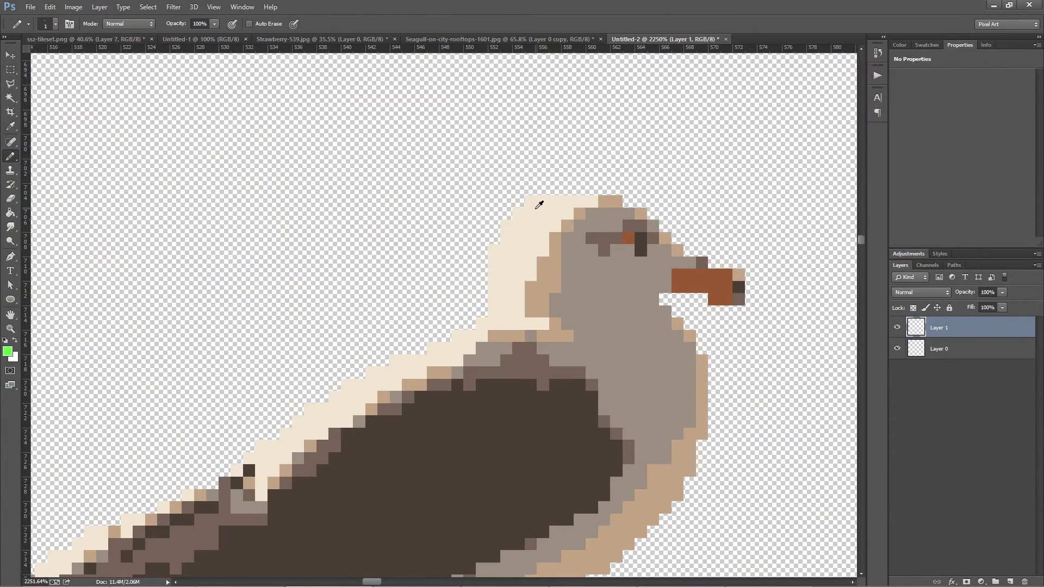
{"action": "left_click", "coordinate": [540, 205], "text": "alt"}
{"action": "key", "text": "alt"}
{"action": "key", "text": "alt"}
{"action": "left_click_drag", "start_coordinate": [551, 190], "coordinate": [580, 188]}
{"action": "key", "text": "e"}
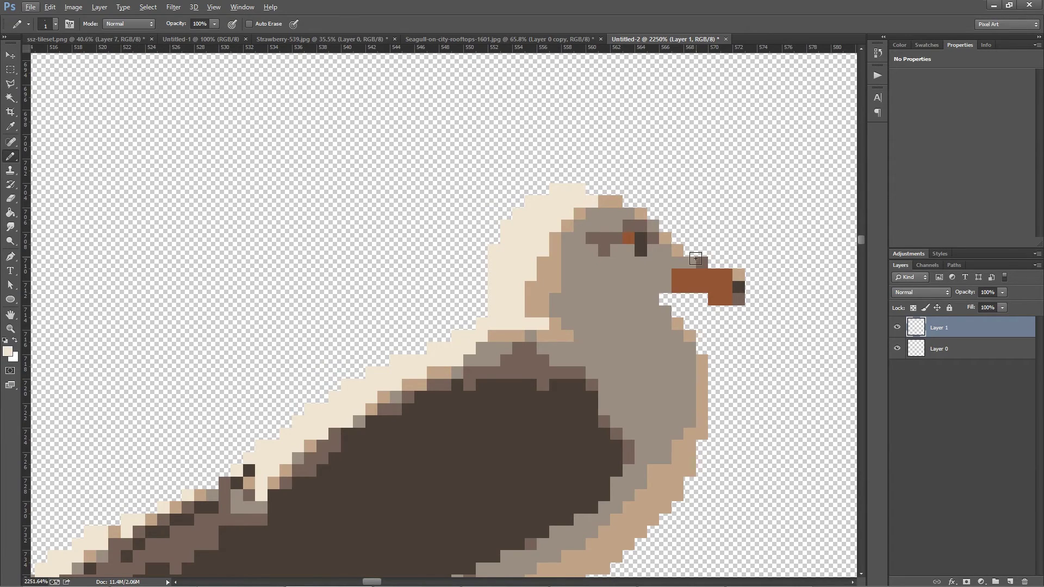
{"action": "key", "text": "alt+e"}
{"action": "left_click", "coordinate": [752, 27]}
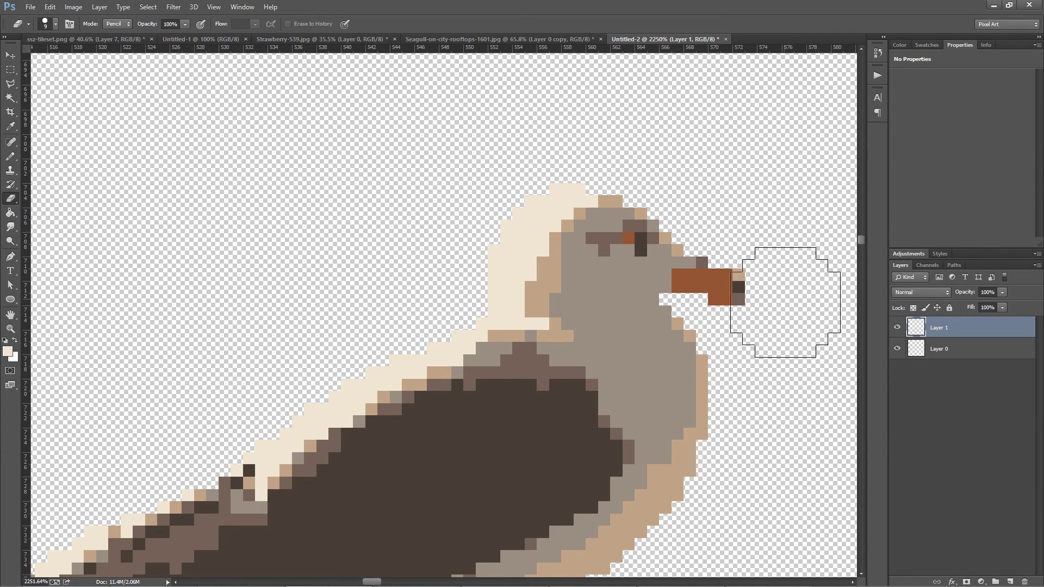
{"action": "left_click_drag", "start_coordinate": [790, 288], "coordinate": [780, 251]}
Sample the brown of the gull's foot as the pencil colour.
{"action": "key", "text": "b"}
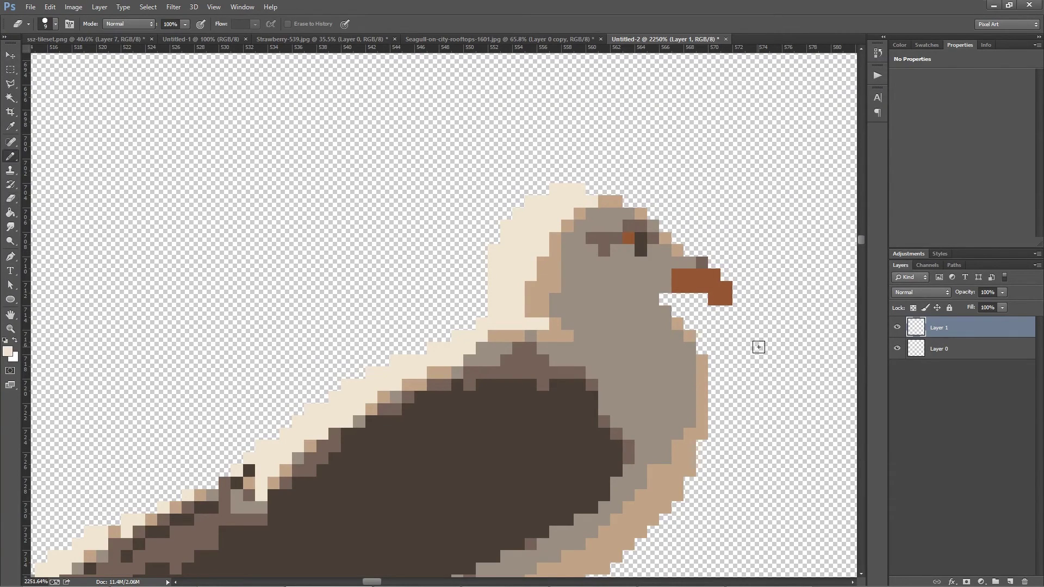
{"action": "scroll", "coordinate": [692, 348], "scroll_direction": "down", "scroll_amount": 3}
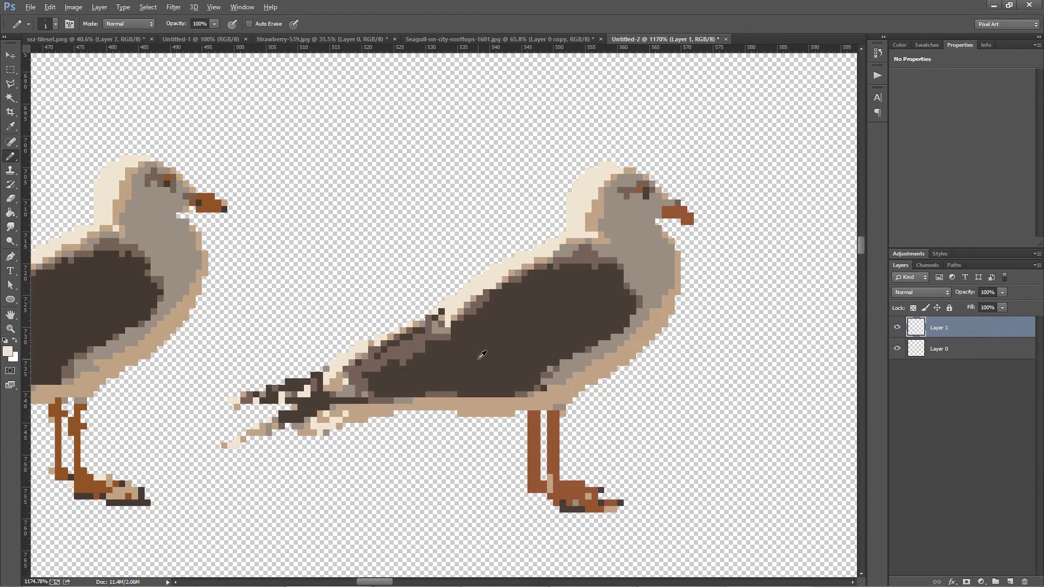
{"action": "left_click", "coordinate": [541, 486], "text": "alt"}
{"action": "scroll", "coordinate": [539, 494], "scroll_direction": "down", "scroll_amount": 2}
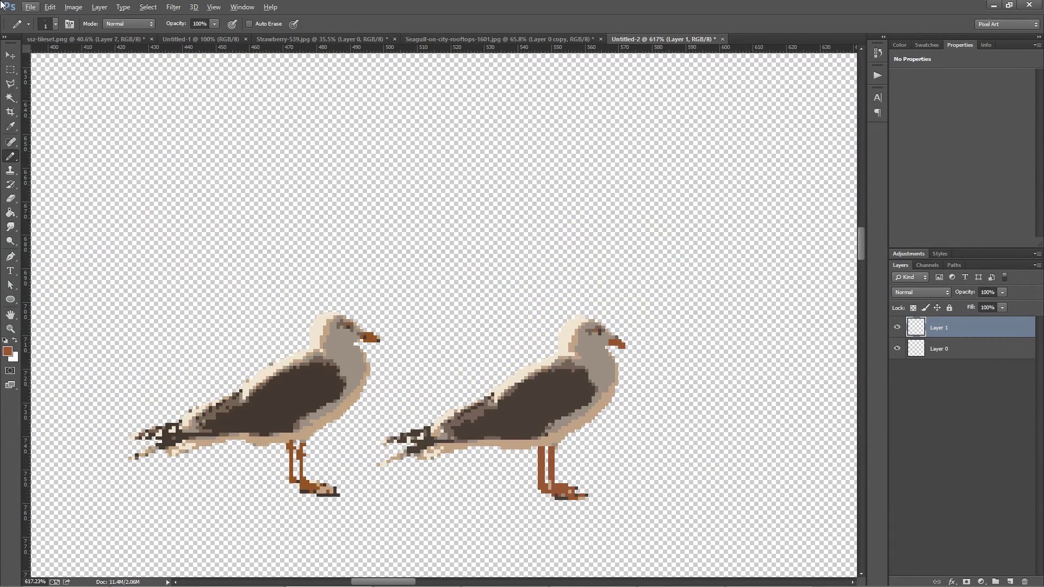
{"action": "left_click", "coordinate": [11, 70]}
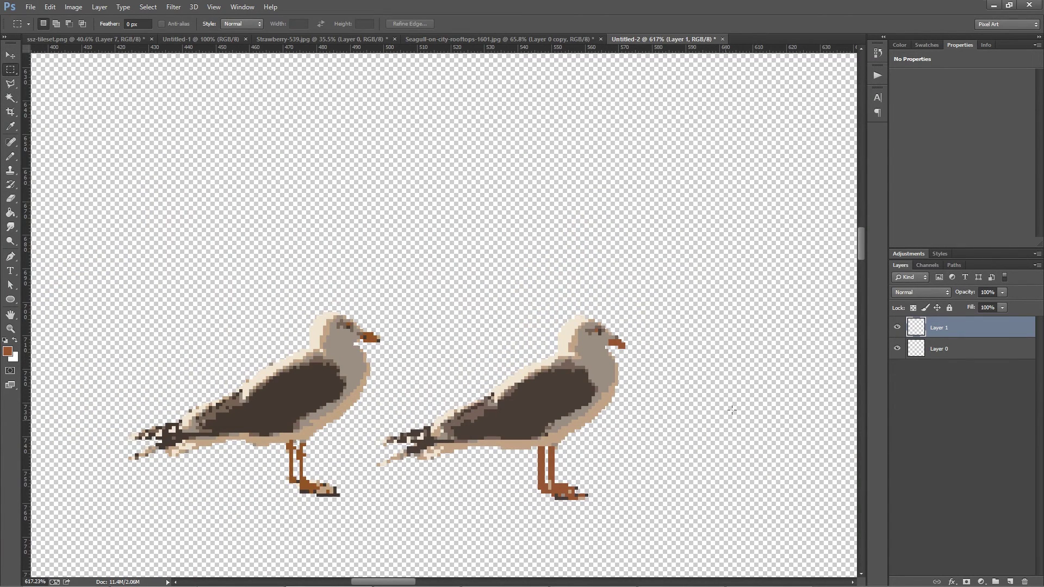
Draw a rectangular selection around both pixel-art seagulls and recentre them in view.
{"action": "mouse_move", "coordinate": [641, 530]}
{"action": "left_mouse_down"}
{"action": "mouse_move", "coordinate": [429, 383]}
{"action": "mouse_move", "coordinate": [375, 293]}
{"action": "mouse_move", "coordinate": [109, 281]}
{"action": "mouse_move", "coordinate": [286, 392]}
{"action": "mouse_move", "coordinate": [652, 496]}
{"action": "mouse_move", "coordinate": [638, 514]}
{"action": "left_mouse_up"}
{"action": "left_click", "coordinate": [268, 202]}
{"action": "scroll", "coordinate": [641, 519], "scroll_direction": "down", "scroll_amount": 2}
{"action": "scroll", "coordinate": [675, 495], "scroll_direction": "down", "scroll_amount": 4}
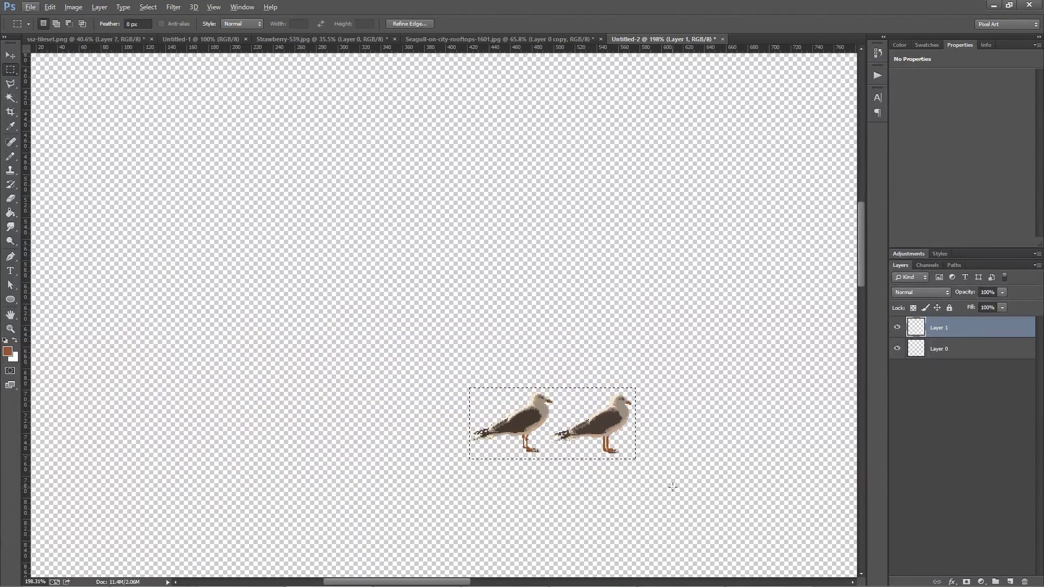
{"action": "left_click_drag", "start_coordinate": [673, 487], "coordinate": [625, 429]}
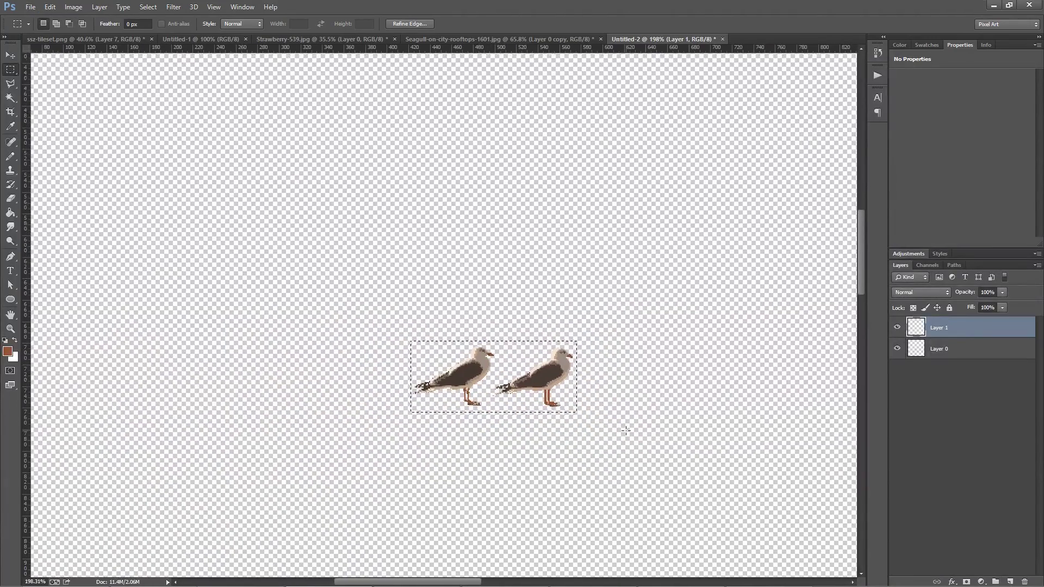